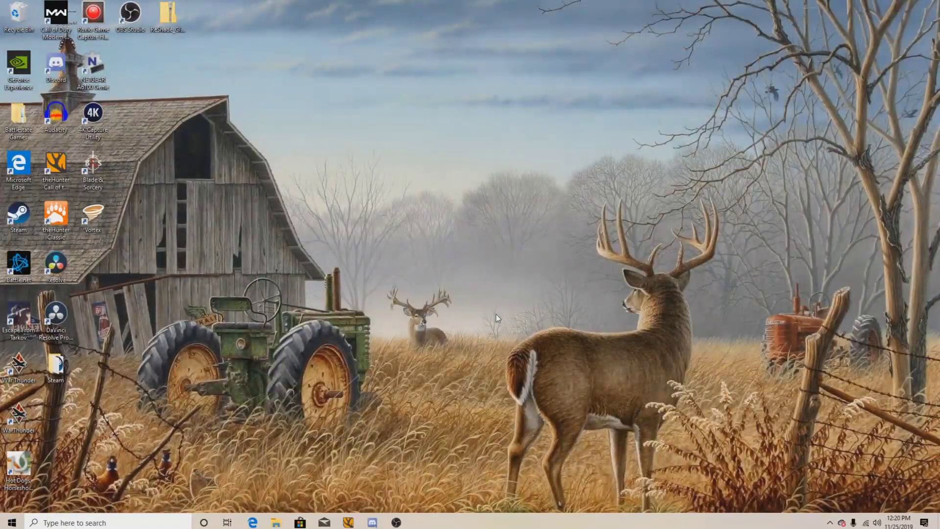
- Switch to Microsoft Edge and look through the ReShade game compatibility list on reshade.me
left_click(253, 523)
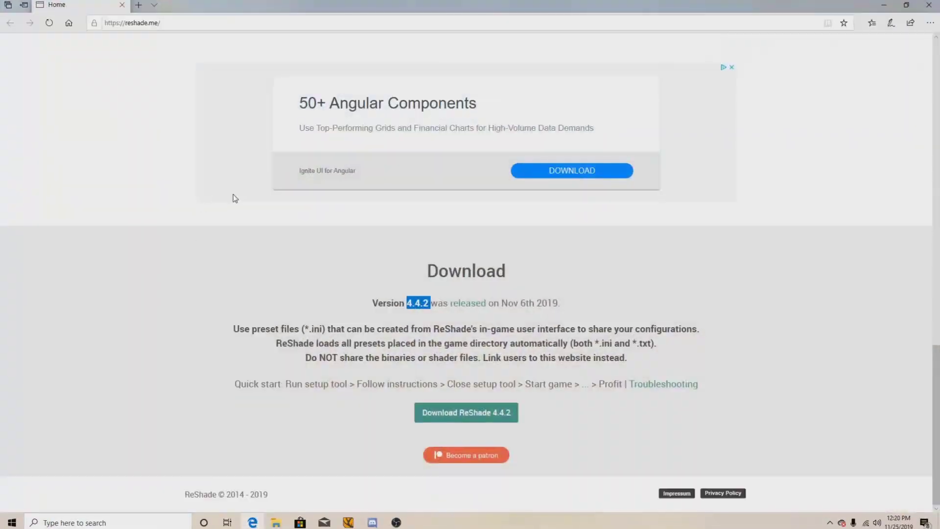
scroll(435, 264, "up", 15)
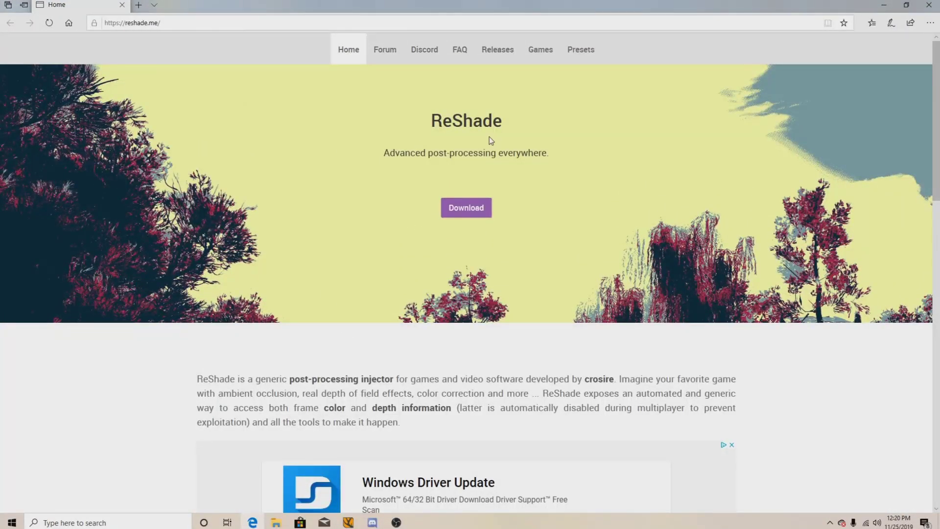
left_click(541, 55)
scroll(346, 340, "down", 15)
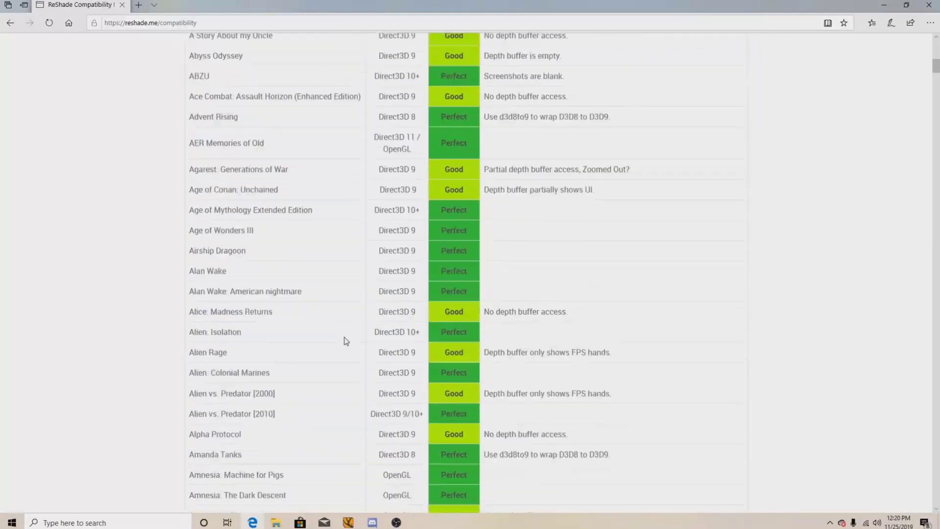
scroll(345, 338, "down", 20)
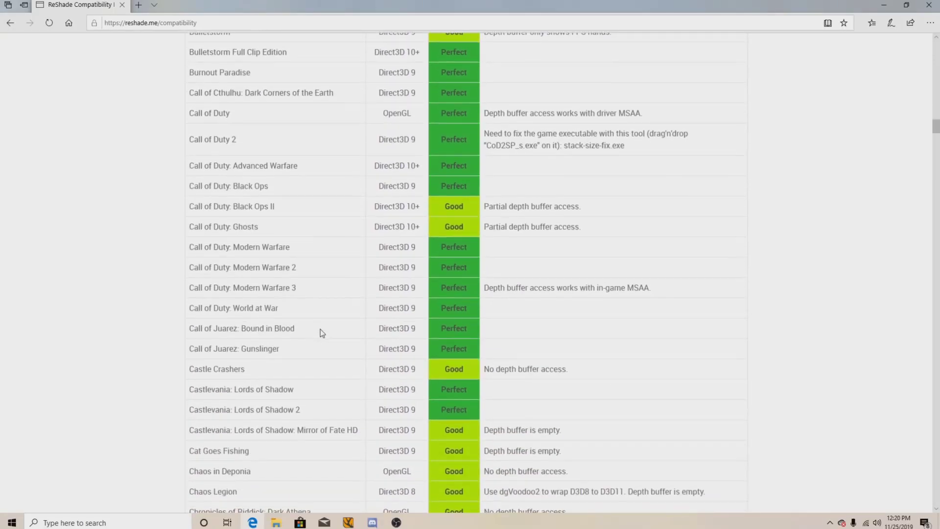
scroll(321, 332, "down", 5)
- Search the compatibility list for "theHunter" and check the entry's render API and status
key("ctrl+f")
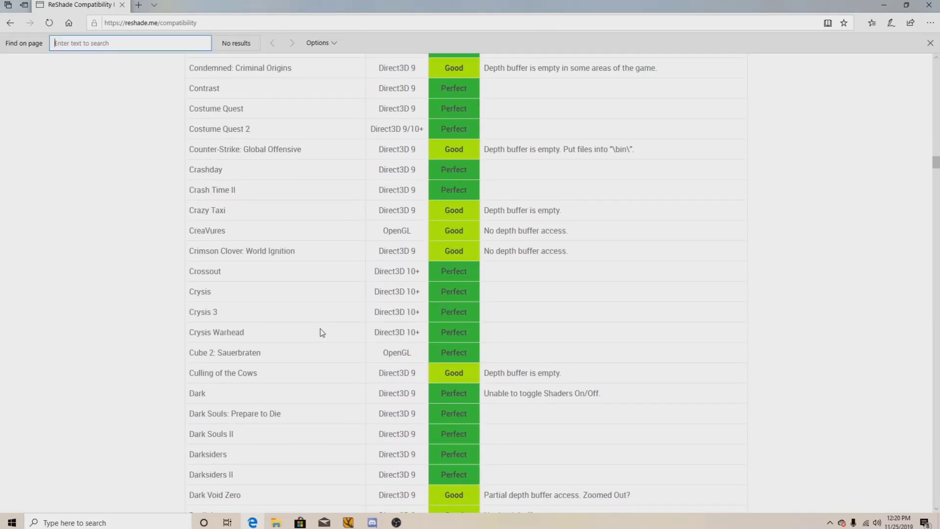
type("the")
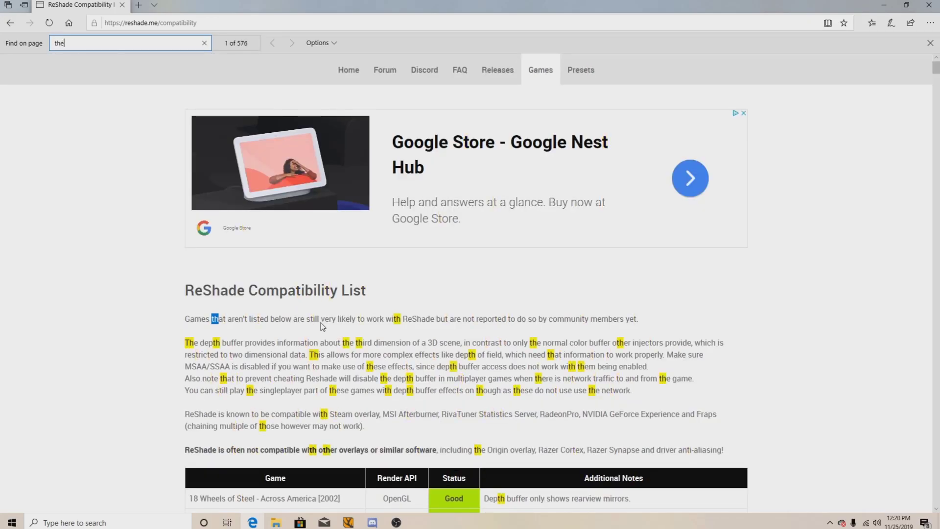
type("Hunter")
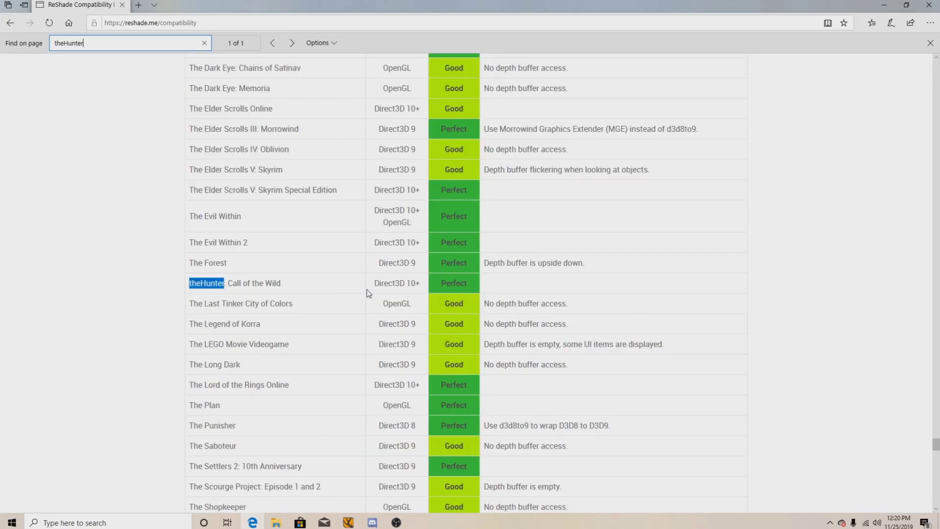
scroll(366, 293, "up", 10)
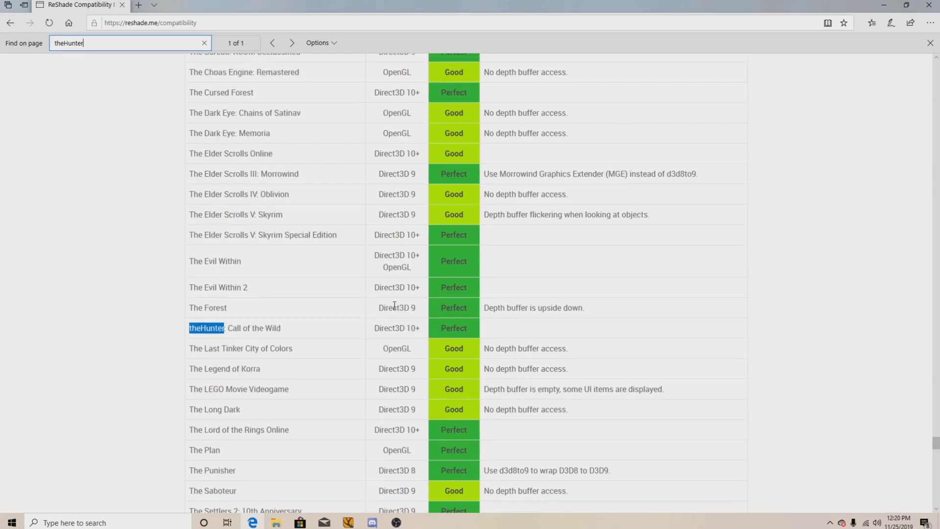
scroll(394, 306, "down", 8)
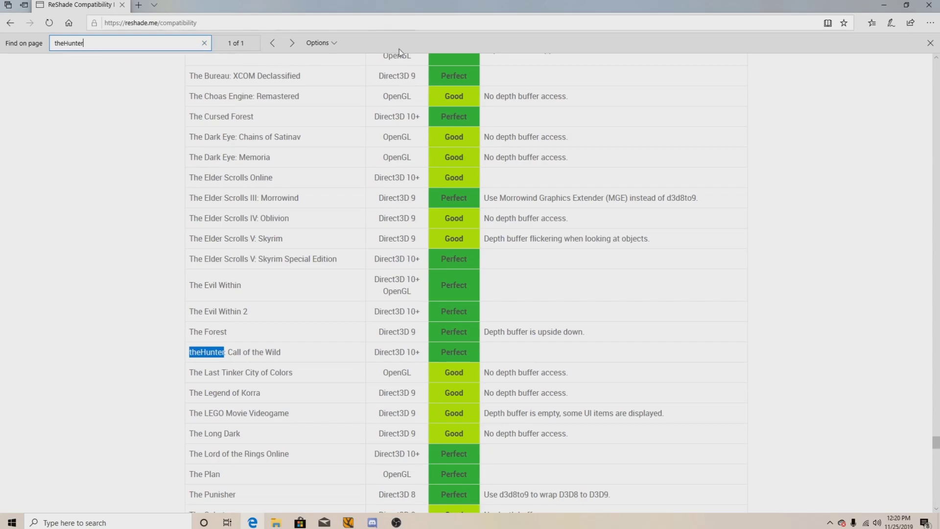
left_click(929, 43)
- Return to the ReShade home page, go to its download section for version 4.4.2, and minimize the browser
scroll(289, 245, "up", 15)
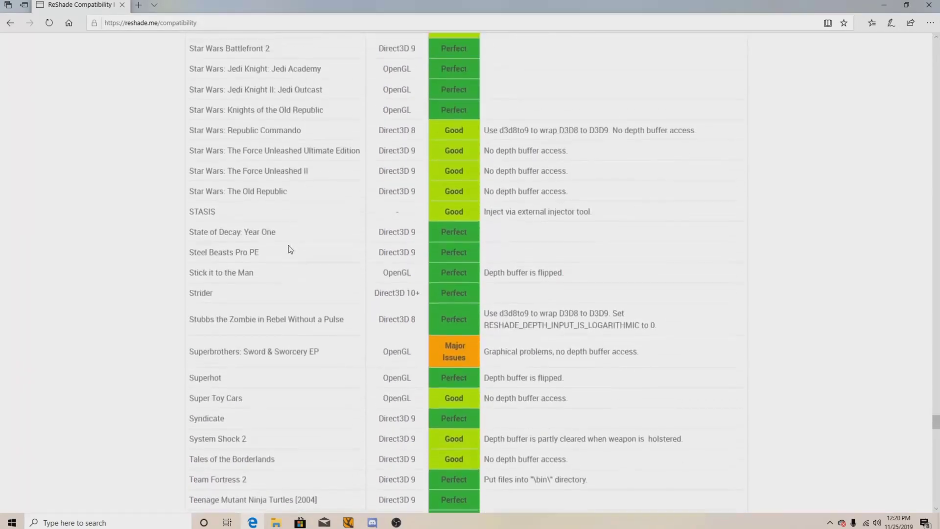
scroll(290, 249, "up", 10)
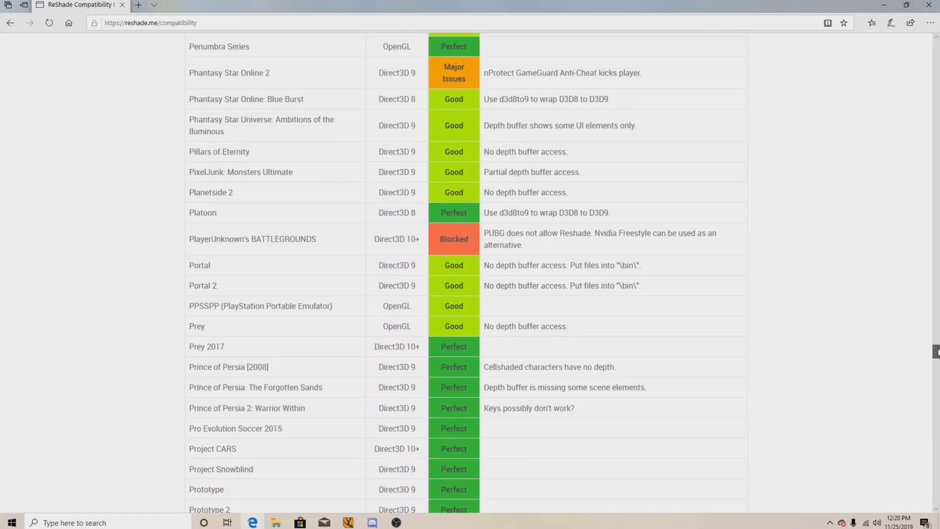
left_click_drag(936, 352, 918, 3)
left_click(358, 55)
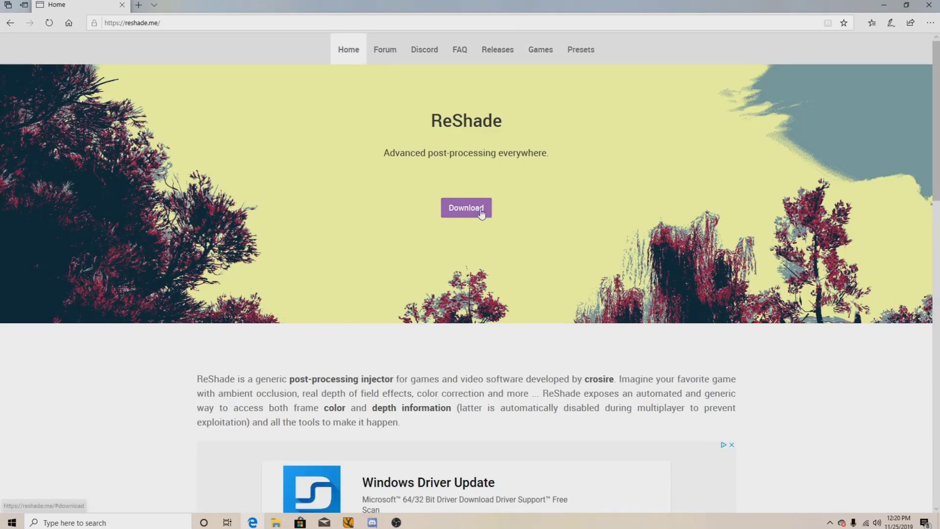
left_click(483, 210)
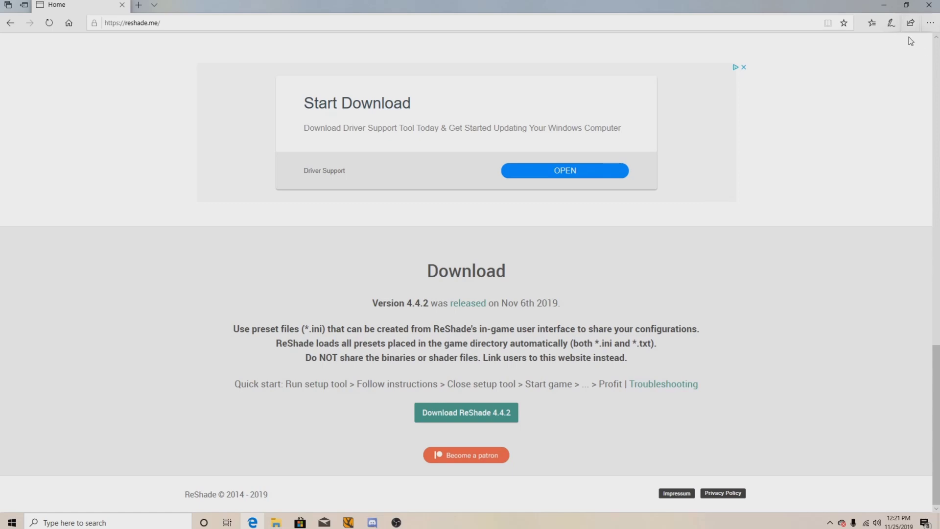
left_click(884, 6)
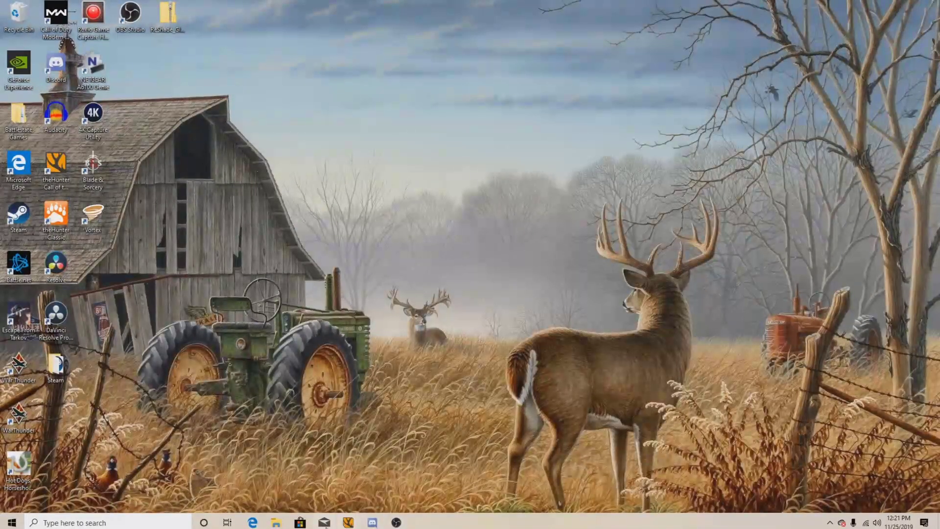
- Look over the theHunterCotW game folder in File Explorer and close the window
left_click(275, 525)
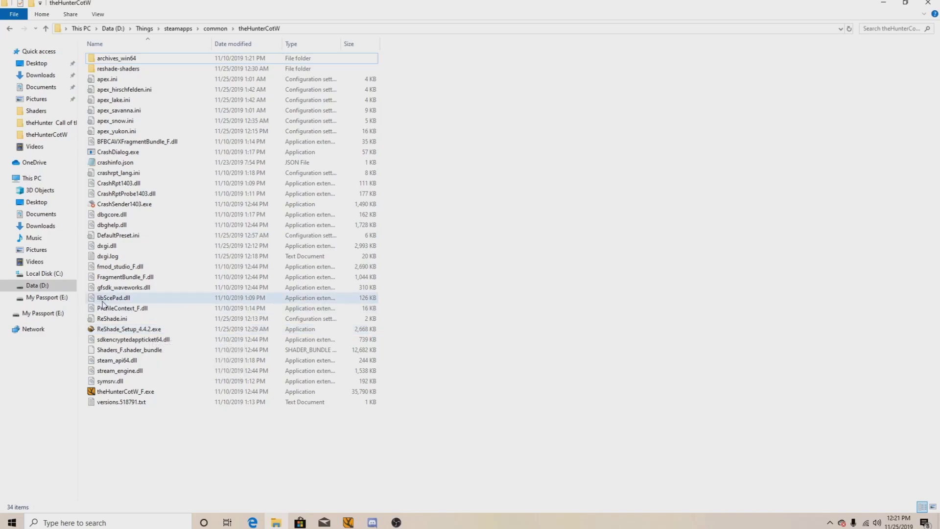
mouse_move(102, 304)
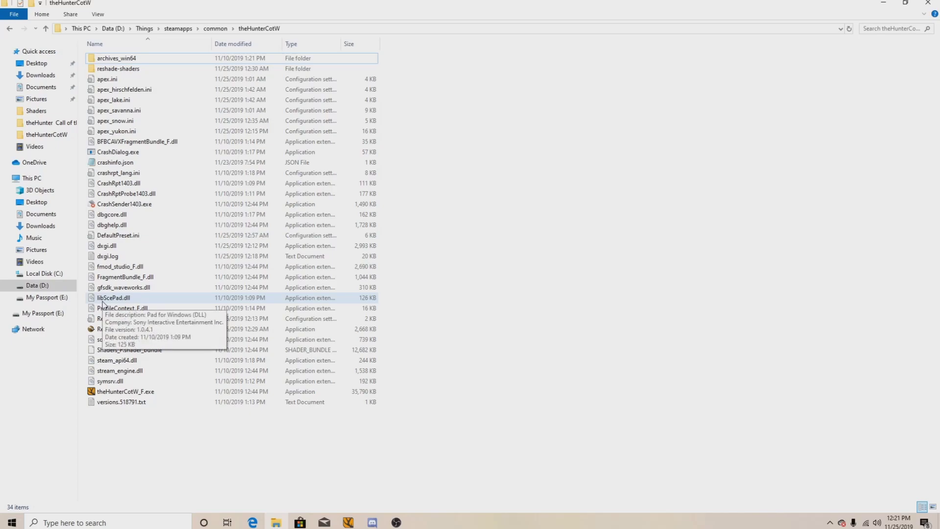
left_click(928, 2)
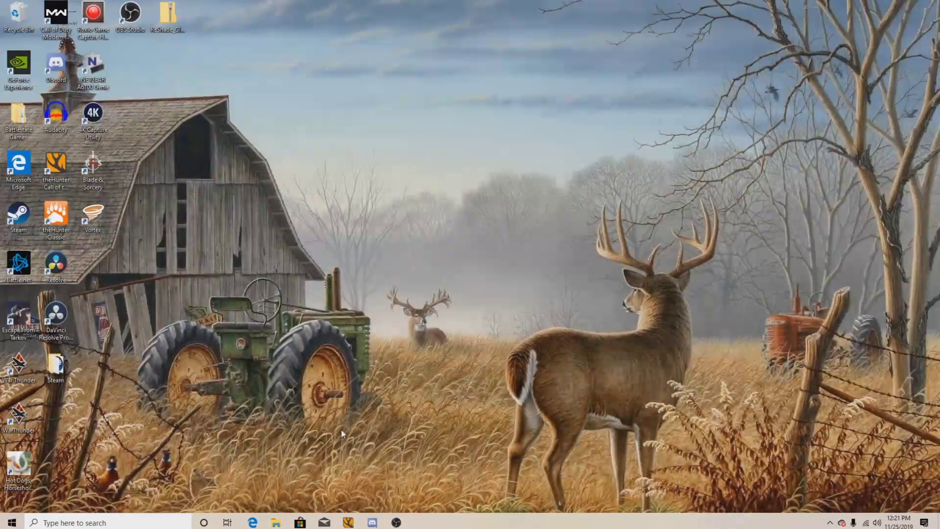
- Switch to Steam and view the local files folder of theHunter: Call of the Wild through its properties, then minimize Steam
double_click(15, 220)
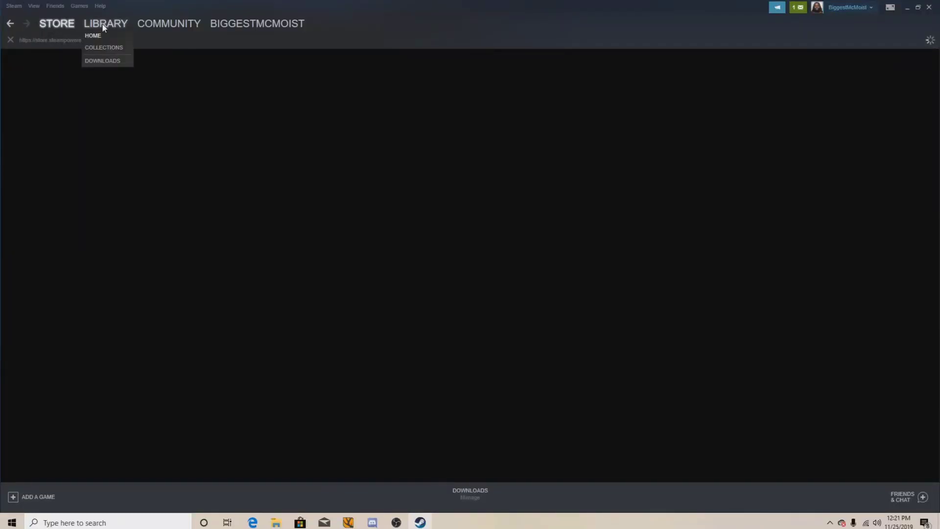
left_click(104, 26)
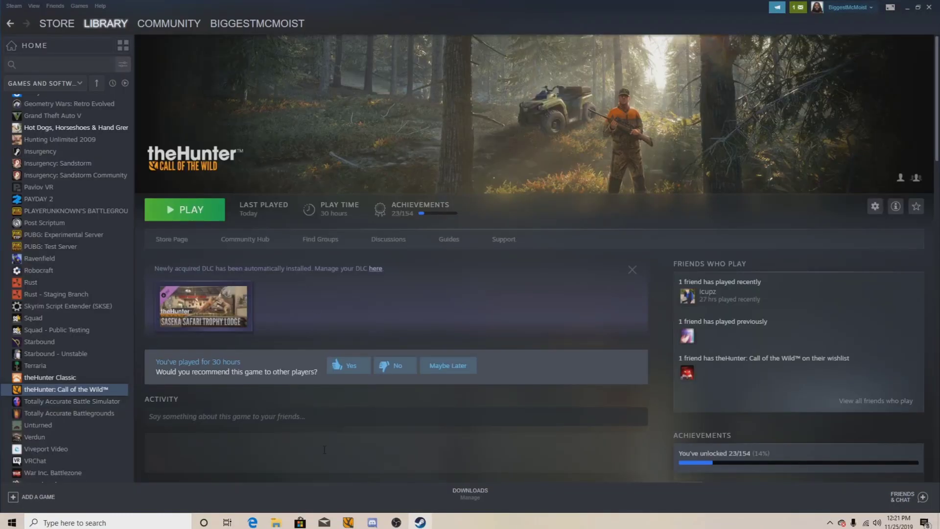
right_click(81, 390)
left_click(124, 455)
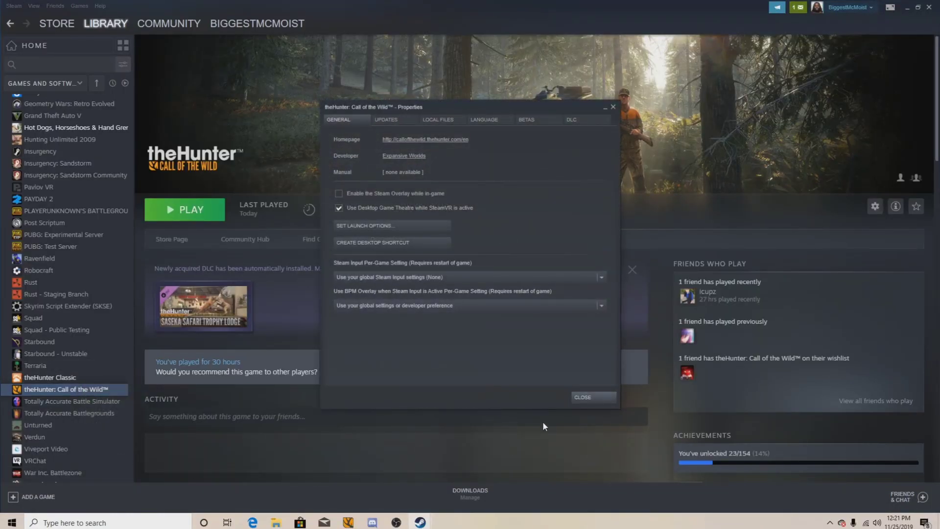
left_click(460, 120)
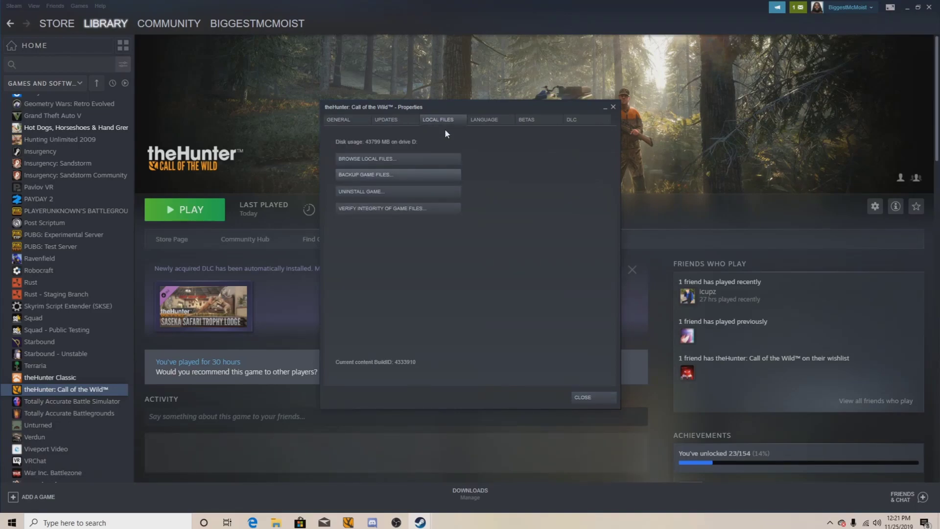
left_click(408, 159)
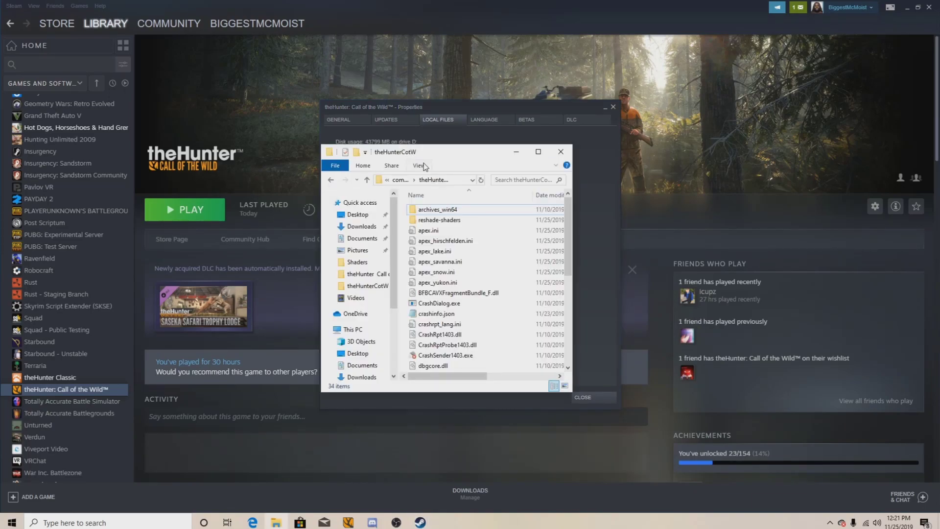
left_click(537, 154)
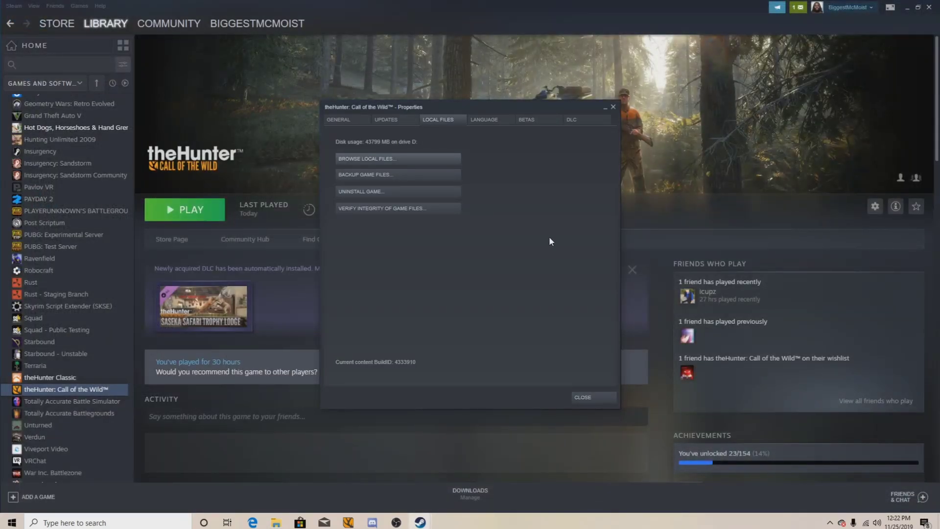
left_click(613, 106)
left_click(908, 7)
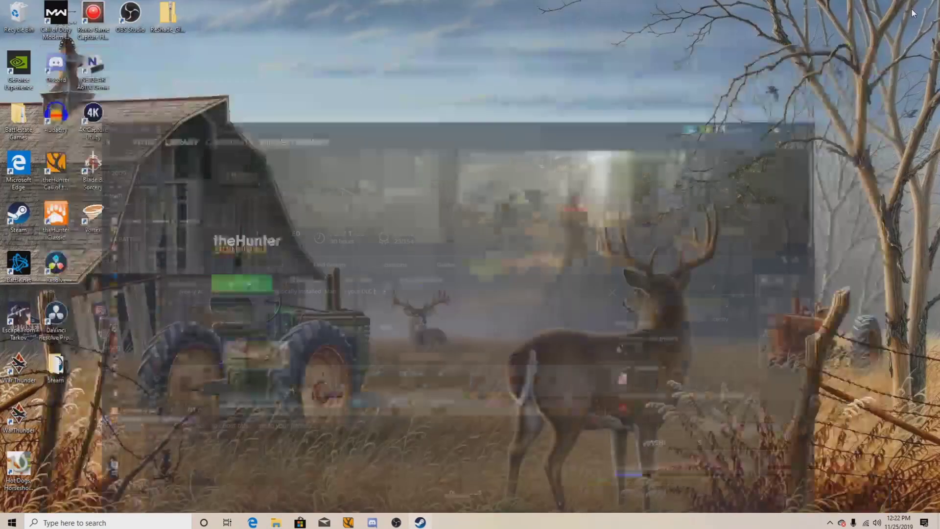
- Open the folder Data (D:)\Things\steamapps\common\theHunterCotW in File Explorer
left_click(273, 523)
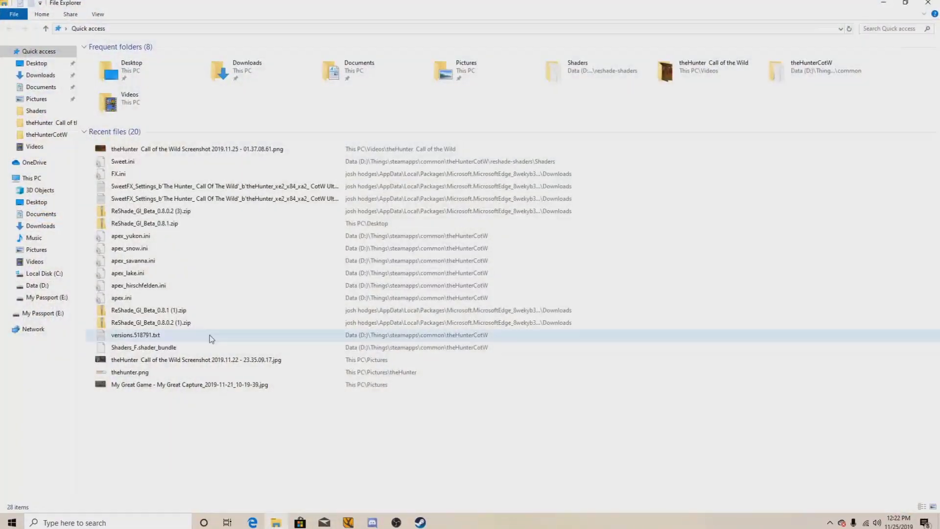
left_click(51, 287)
double_click(148, 93)
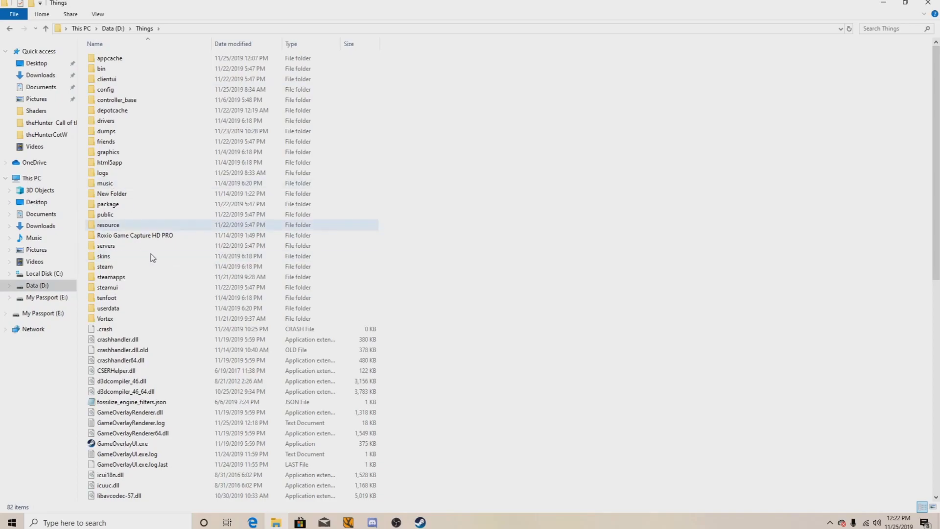
double_click(134, 278)
double_click(135, 57)
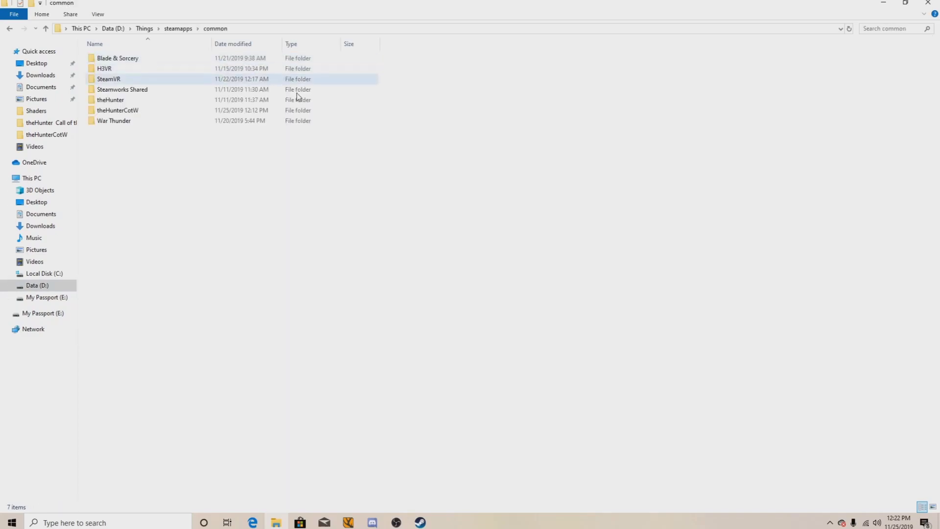
double_click(195, 111)
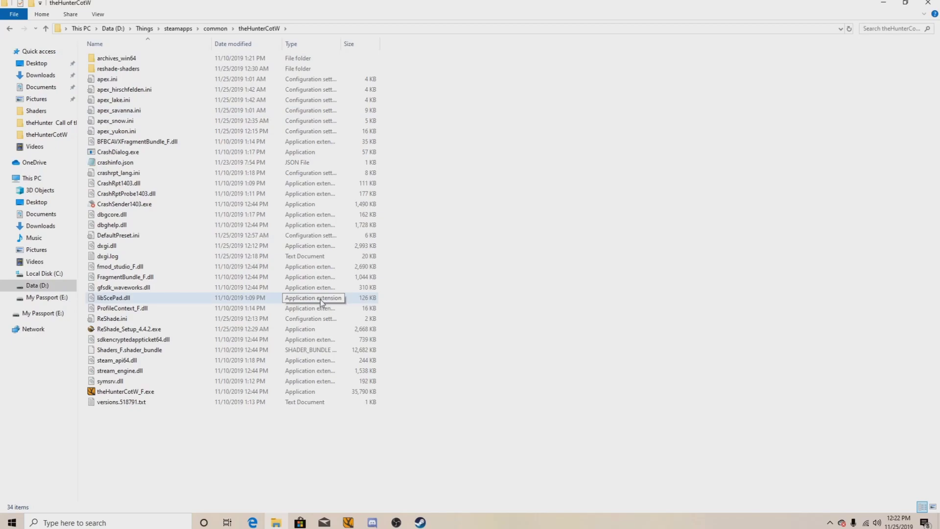
- Run ReShade_Setup_4.4.2.exe from the game folder and choose theHunterCotW_F.exe as the game to install to
double_click(179, 329)
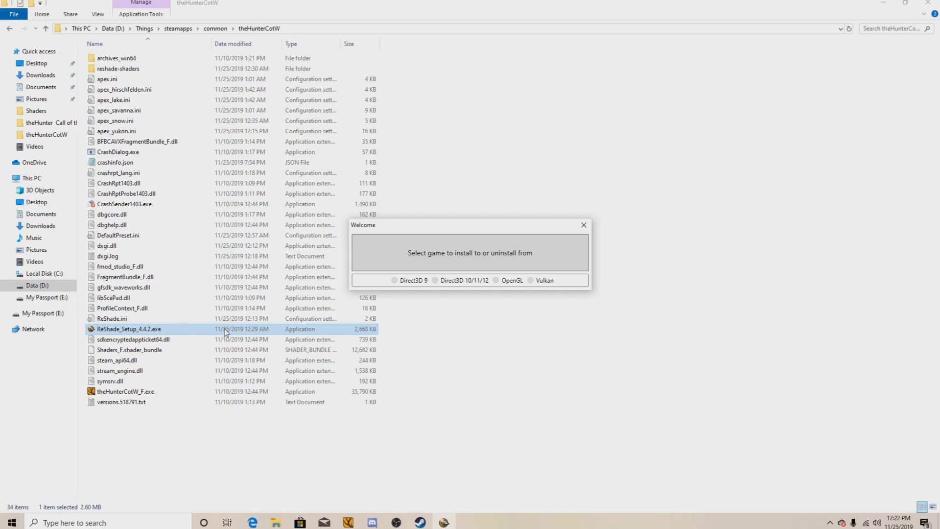
left_click(555, 254)
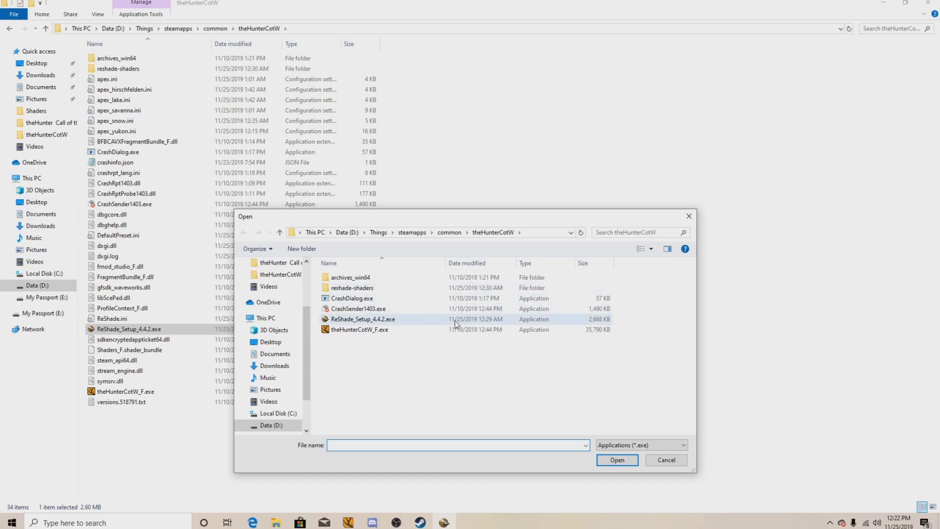
left_click(426, 328)
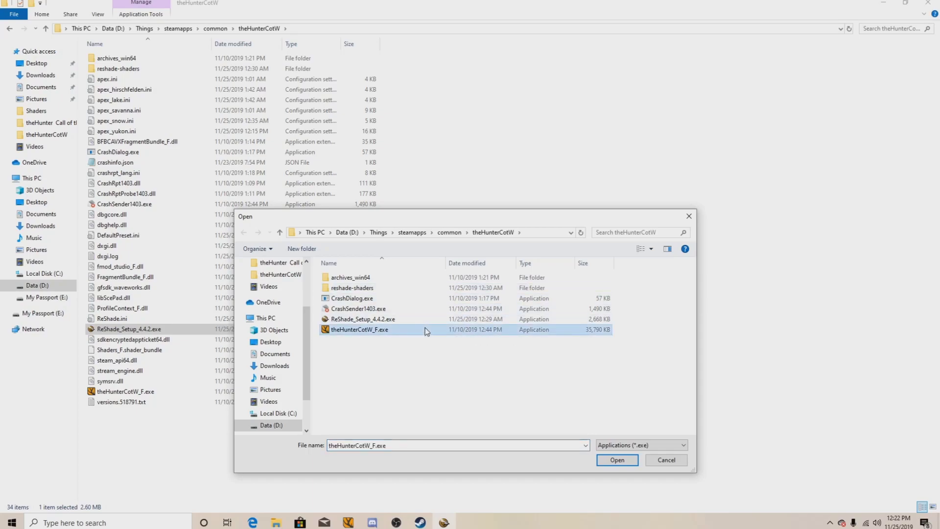
left_click(614, 461)
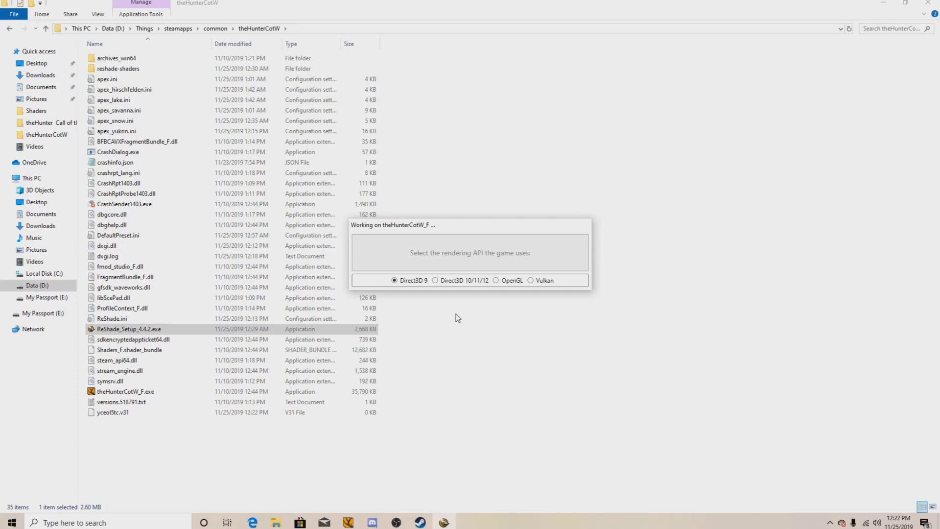
- Install ReShade for Direct3D 10/11/12, overwriting the existing installation and accepting the download of the standard effects collection
left_click(436, 280)
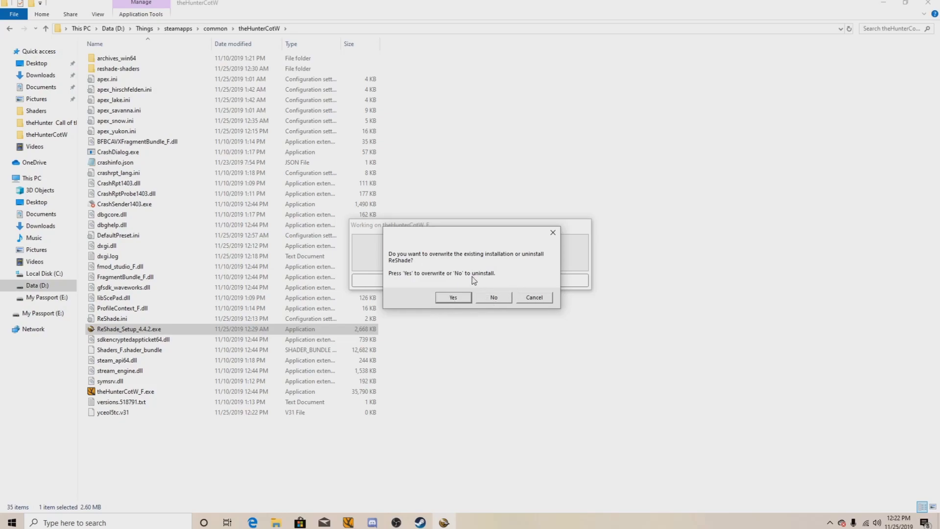
left_click(450, 298)
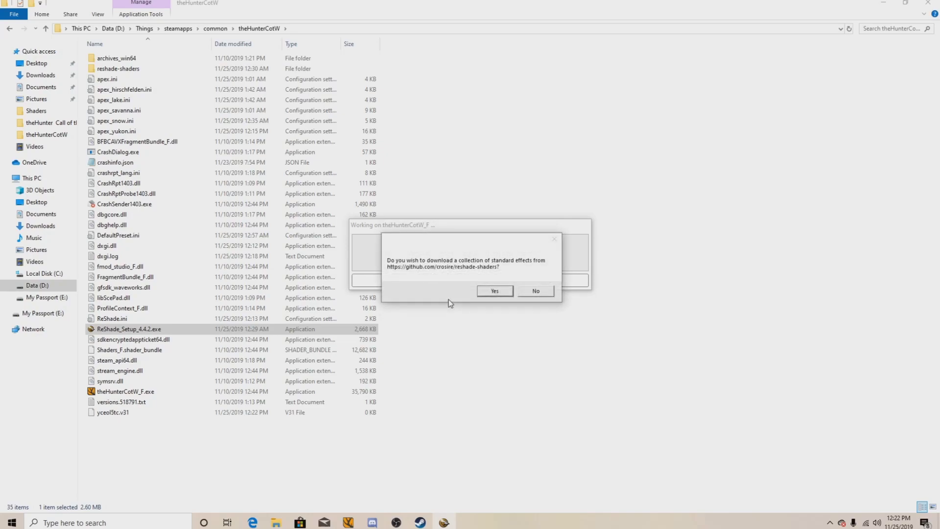
left_click(499, 293)
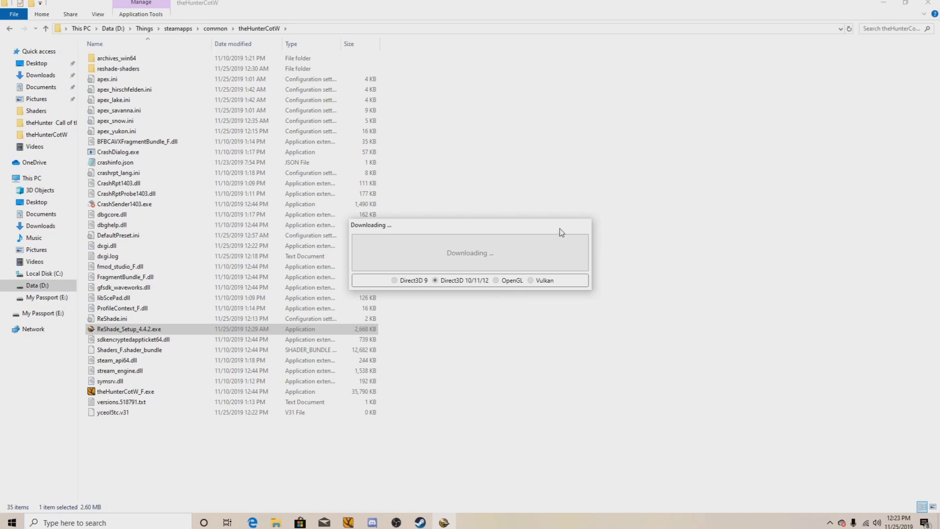
- Close the downloading ReShade setup, run ReShade_Setup_4.4.2.exe again and choose theHunterCotW_F.exe as the game
right_click(450, 524)
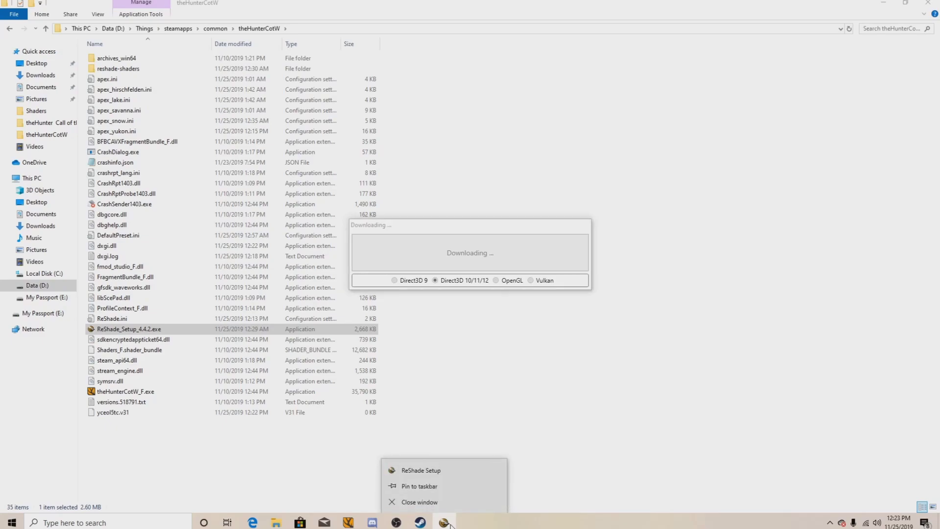
left_click(453, 504)
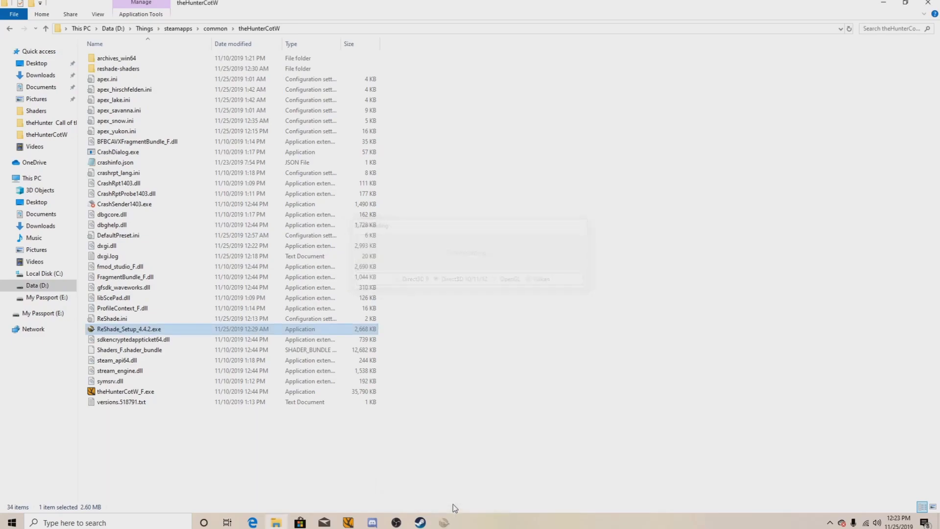
double_click(189, 329)
left_click(459, 252)
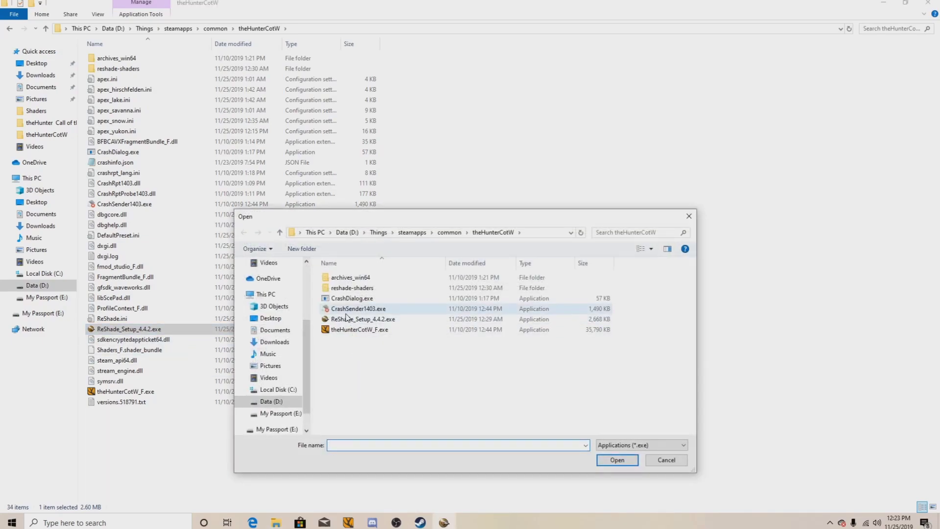
left_click(373, 329)
left_click(616, 459)
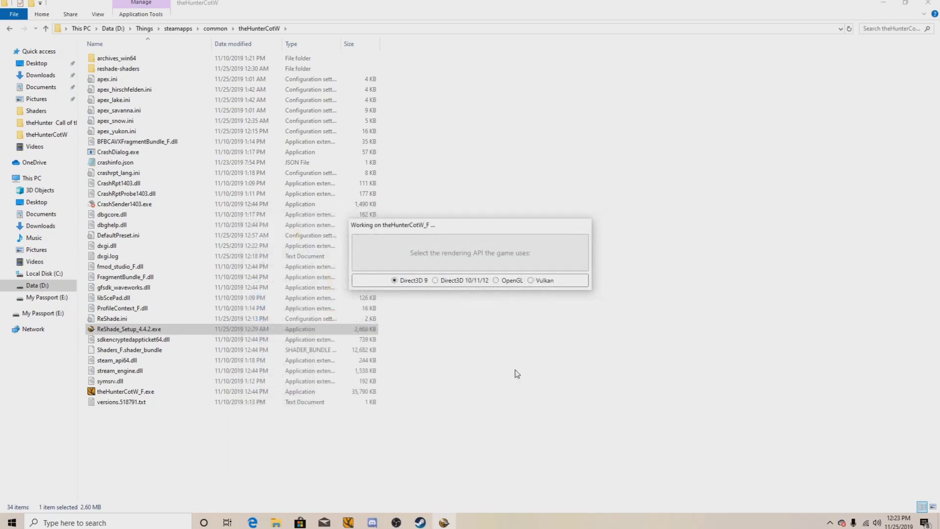
- Install ReShade for Direct3D 10/11/12 with all effect files in the list selected
left_click(449, 280)
left_click(495, 291)
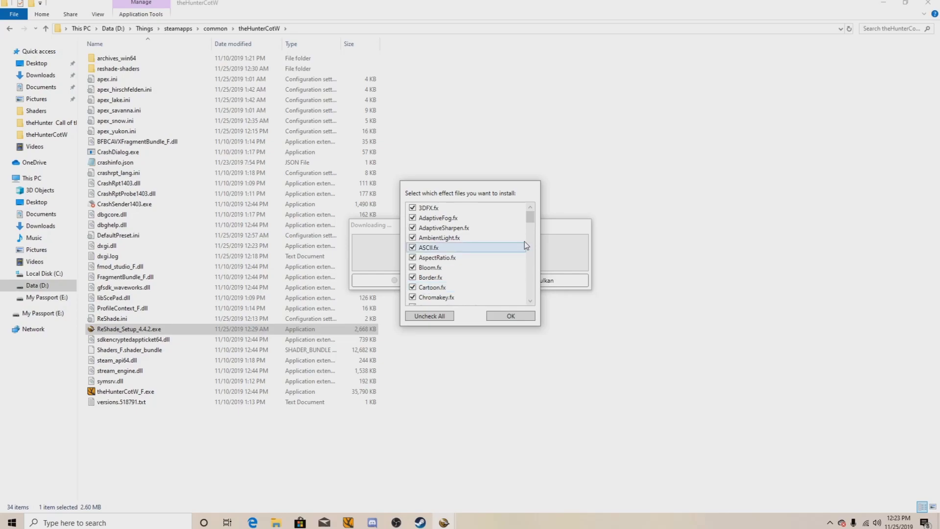
left_click_drag(530, 218, 532, 321)
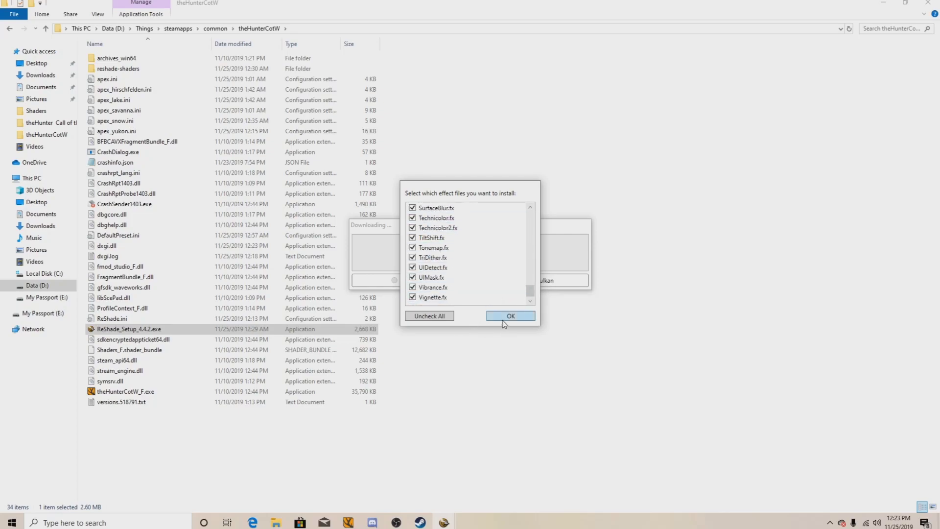
left_click(510, 316)
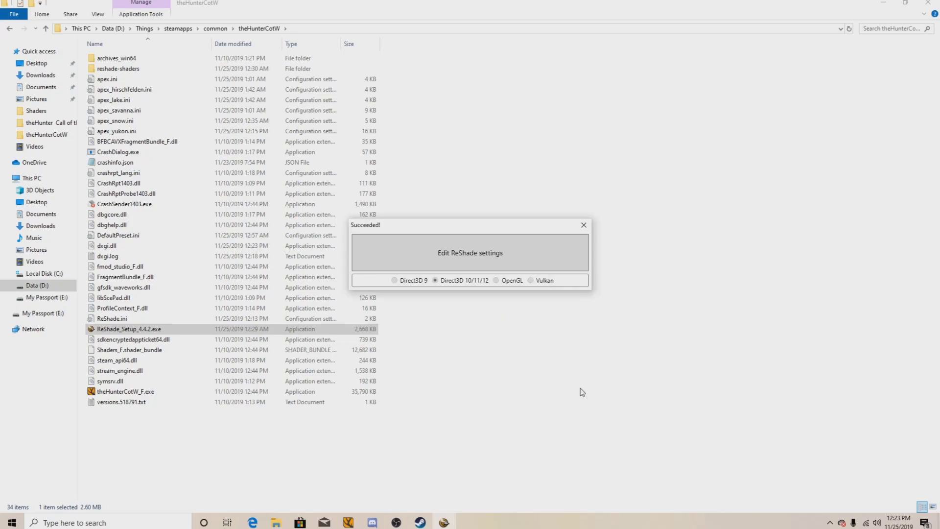
- Review the preset and the effects, textures and screenshot paths in the ReShade settings, and close the setup
left_click(470, 269)
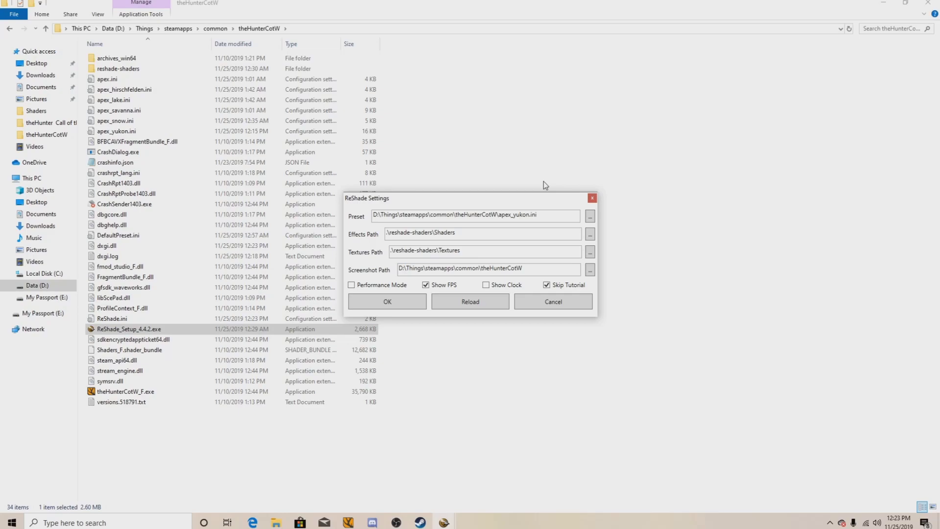
left_click(593, 198)
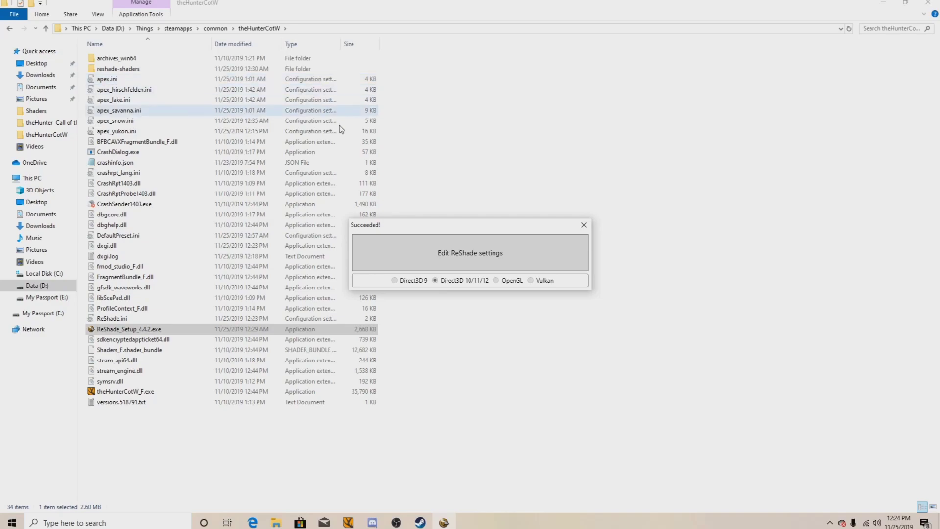
left_click(584, 225)
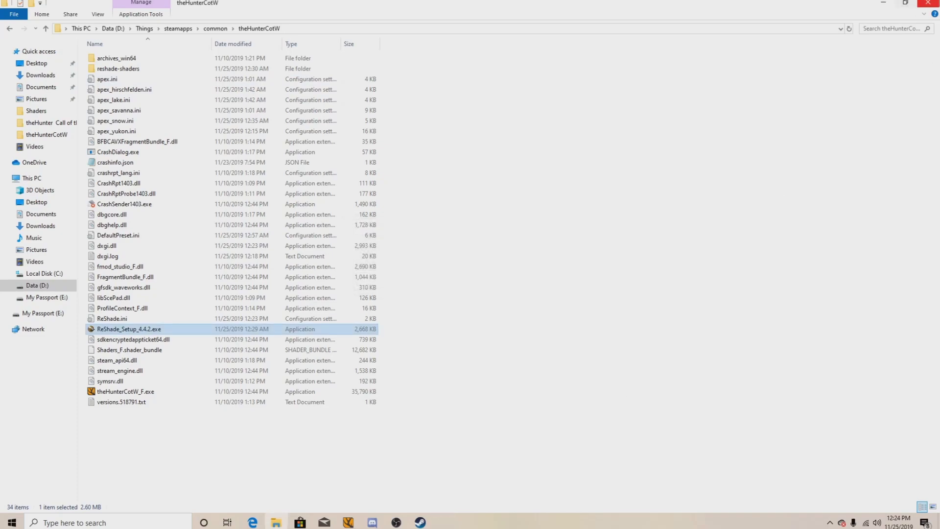
- Close File Explorer, switch to theHunter: Call of the Wild and continue the saved game
left_click(928, 2)
left_click(353, 523)
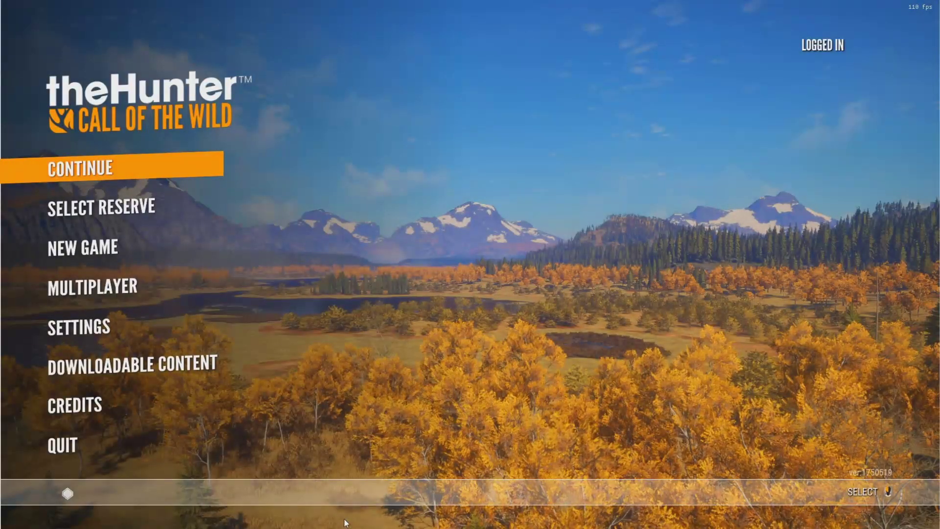
left_click(153, 162)
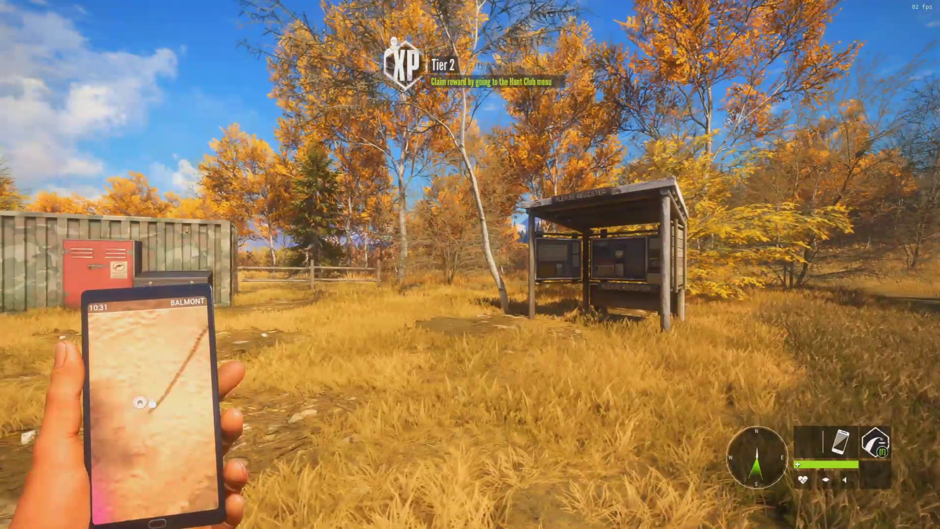
- Disable the Colourfulness and HDR effects of the apex_yukon preset in the ReShade overlay, and close the overlay
key("Home")
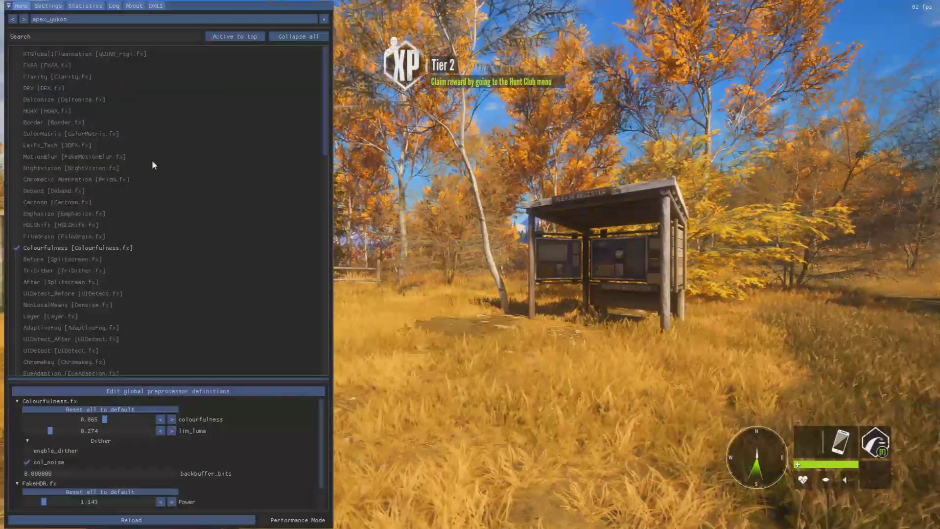
left_click(21, 248)
scroll(75, 272, "down", 5)
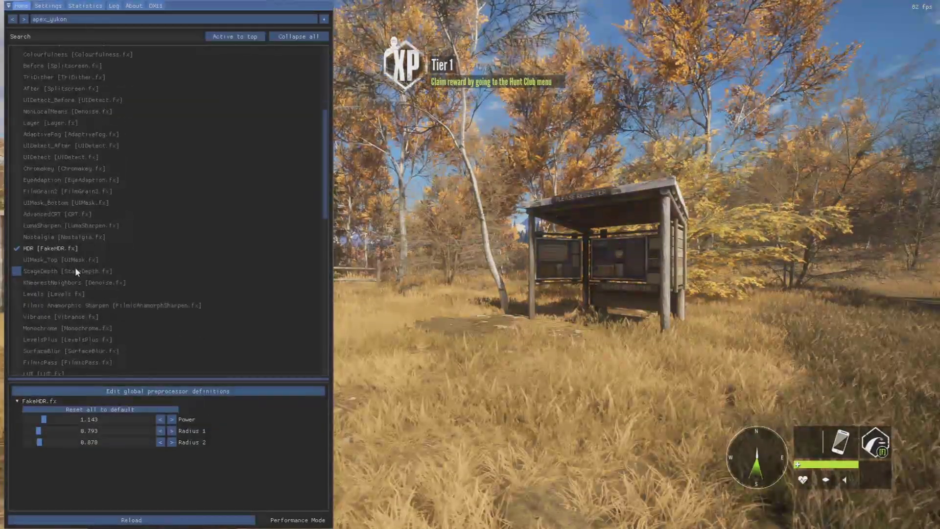
left_click(19, 247)
key("Home")
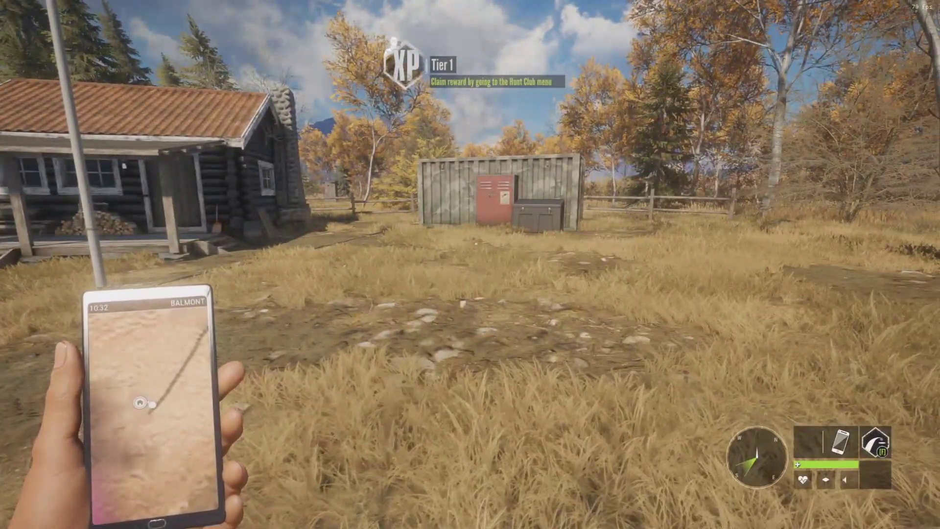
- View the game's graphics settings and return to the game
key("m")
key("Escape")
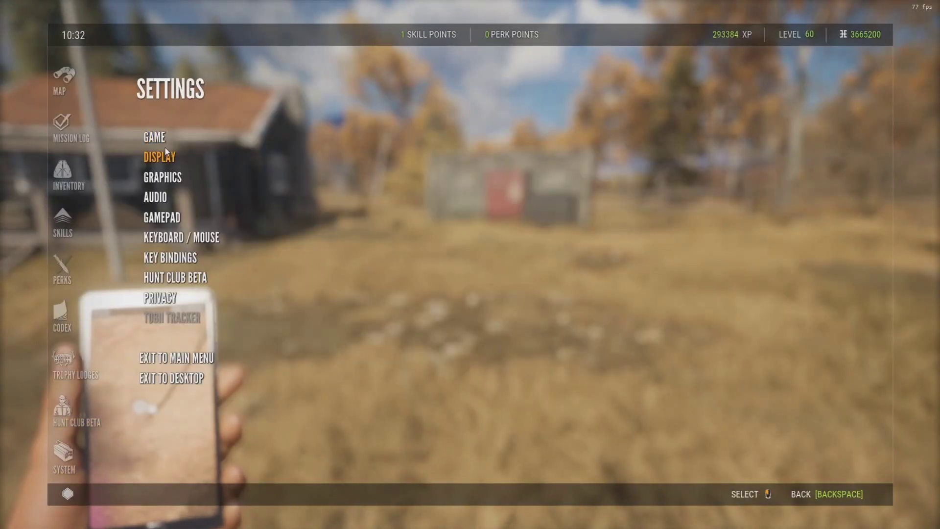
left_click(154, 137)
left_click(163, 177)
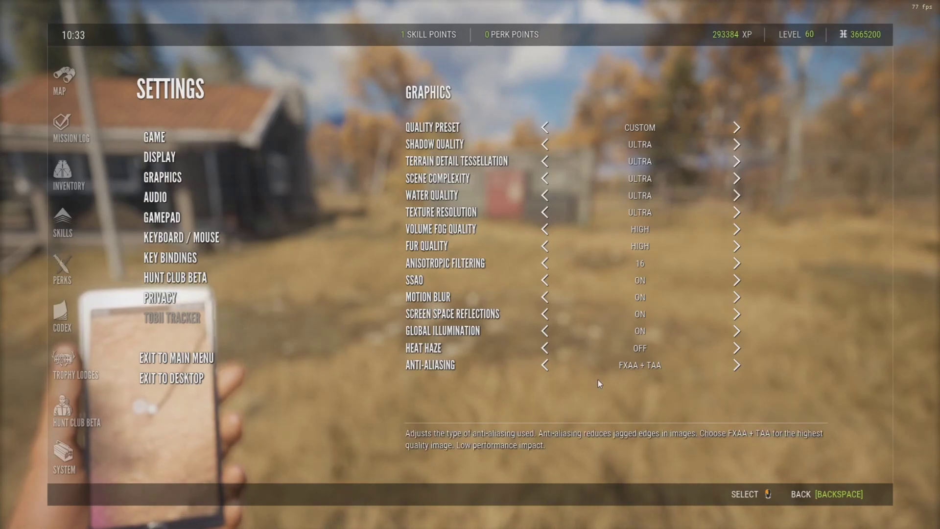
key("Escape")
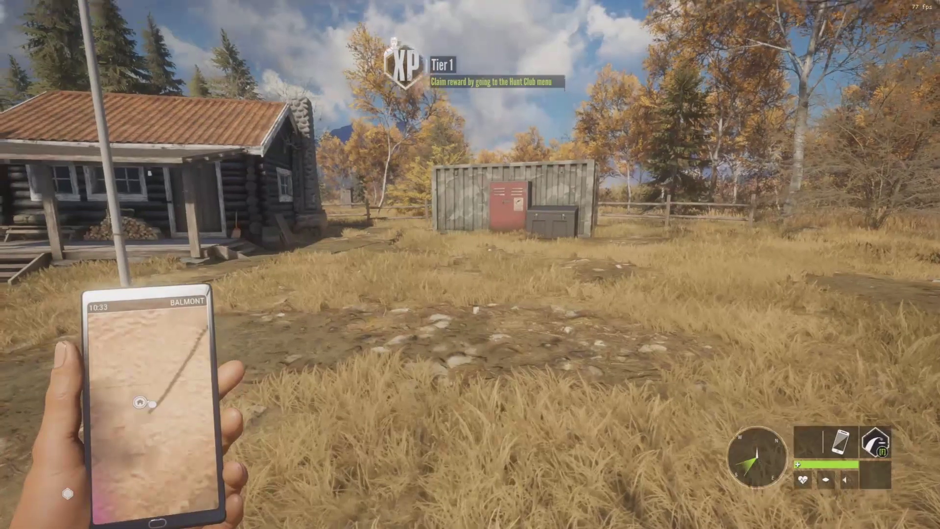
- Try the RTGlobalIllumination, FXAA and Clarity effects one at a time in the ReShade overlay, switching each off again
key("Home")
scroll(117, 187, "up", 6)
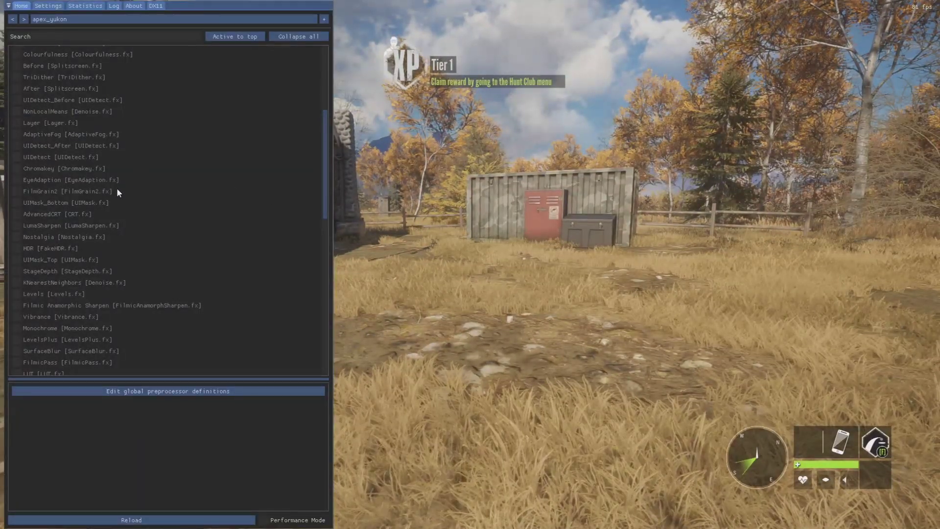
left_click(40, 51)
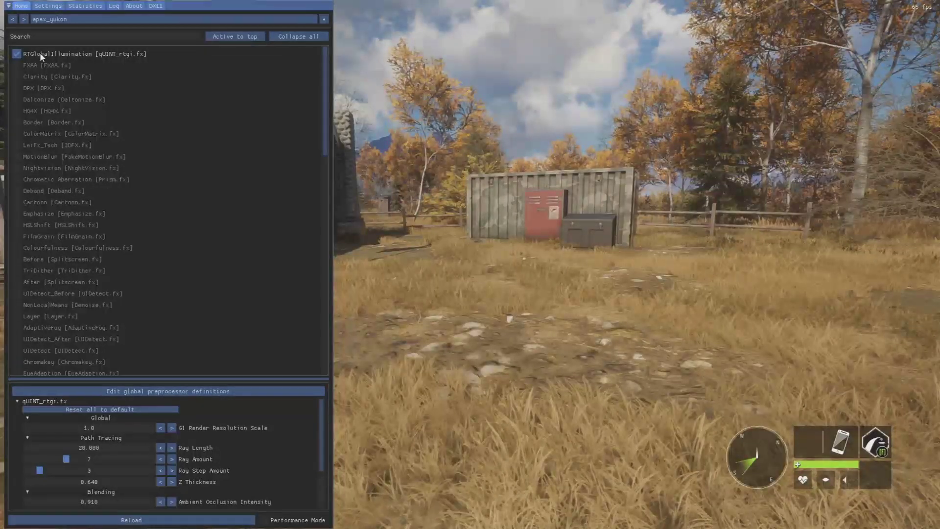
left_click(40, 52)
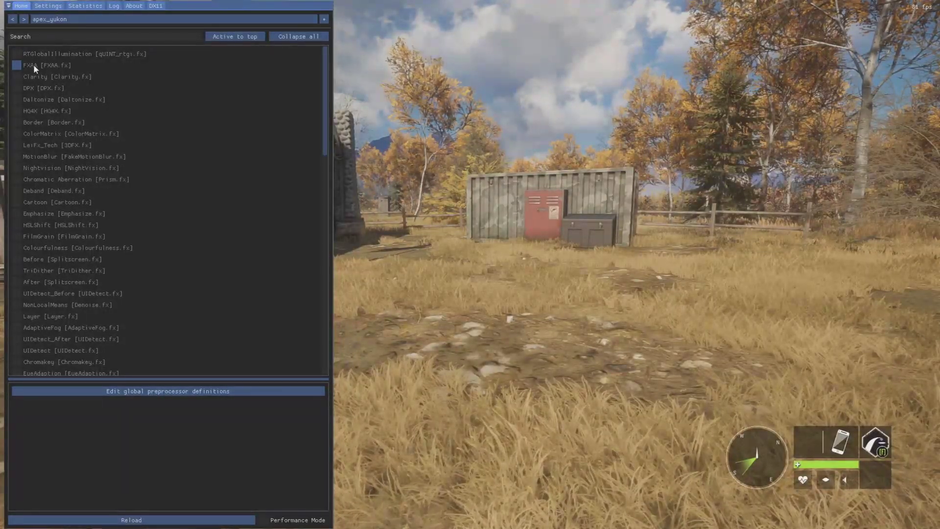
left_click(67, 64)
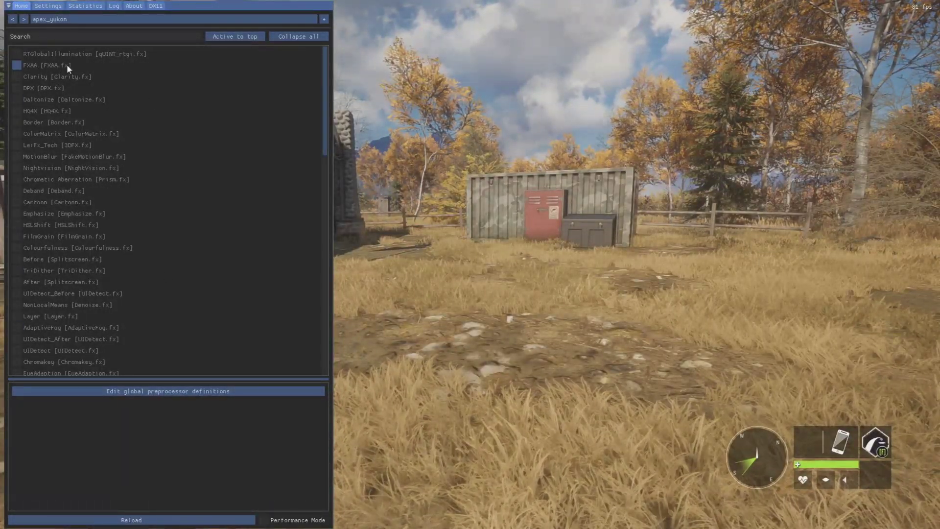
left_click(39, 67)
left_click(34, 76)
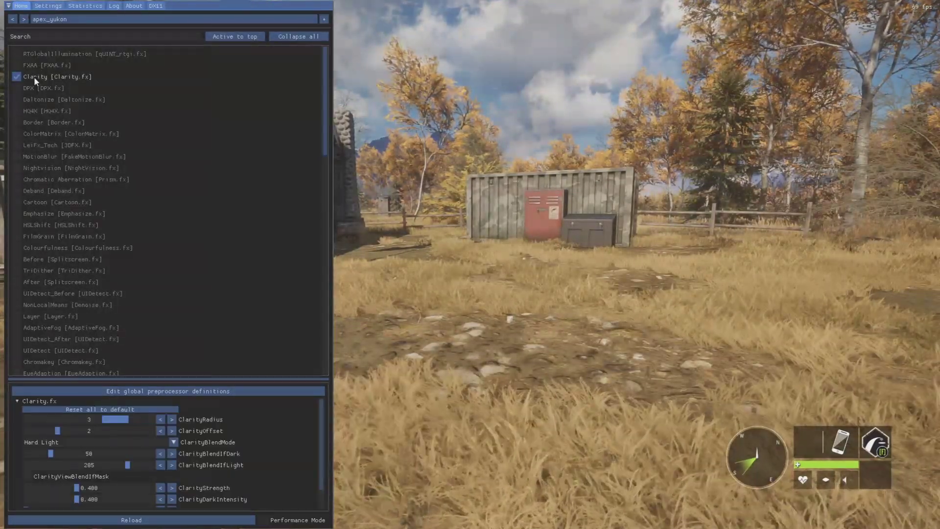
left_click(34, 77)
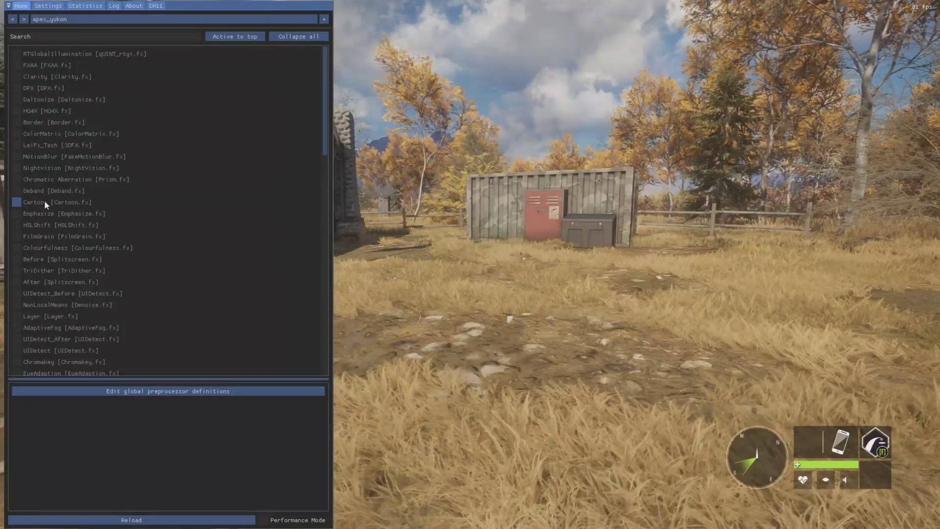
- Enable the Colourfulness and HDR effects in the apex_yukon preset
left_click(54, 248)
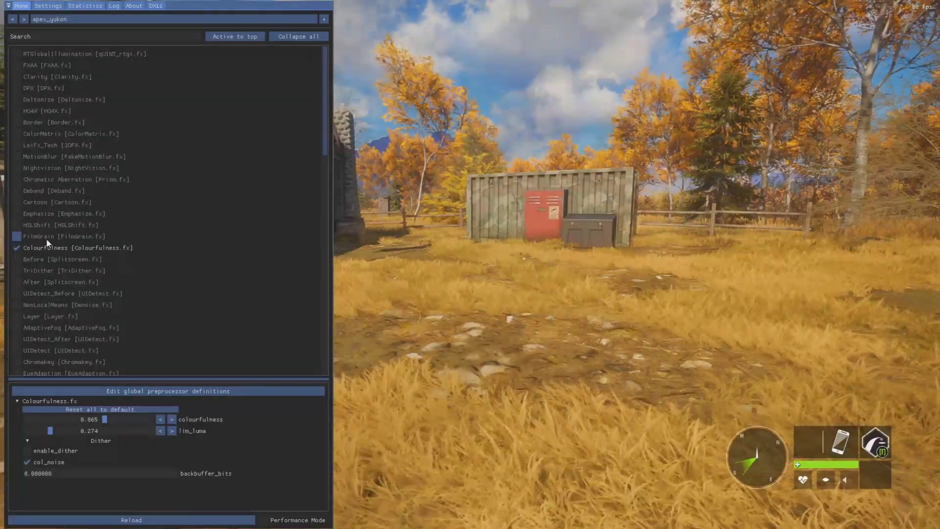
scroll(46, 238, "down", 5)
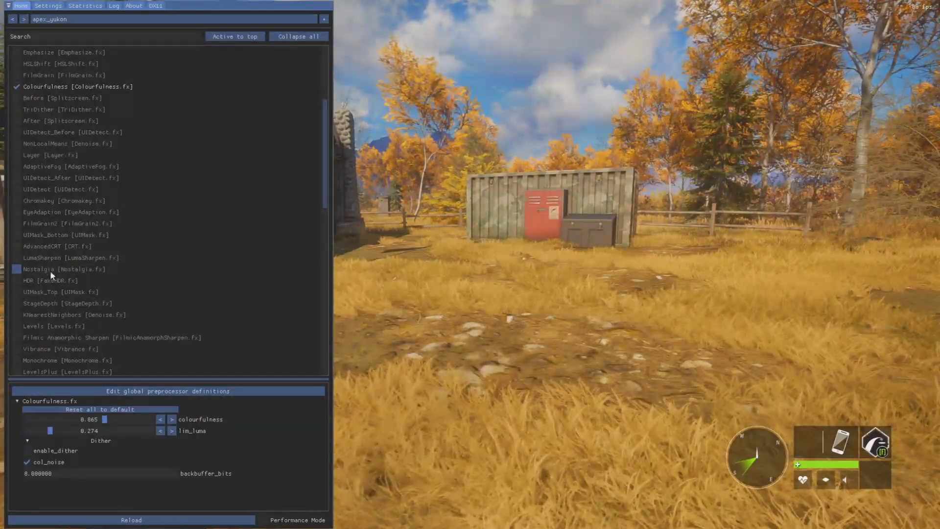
left_click(49, 281)
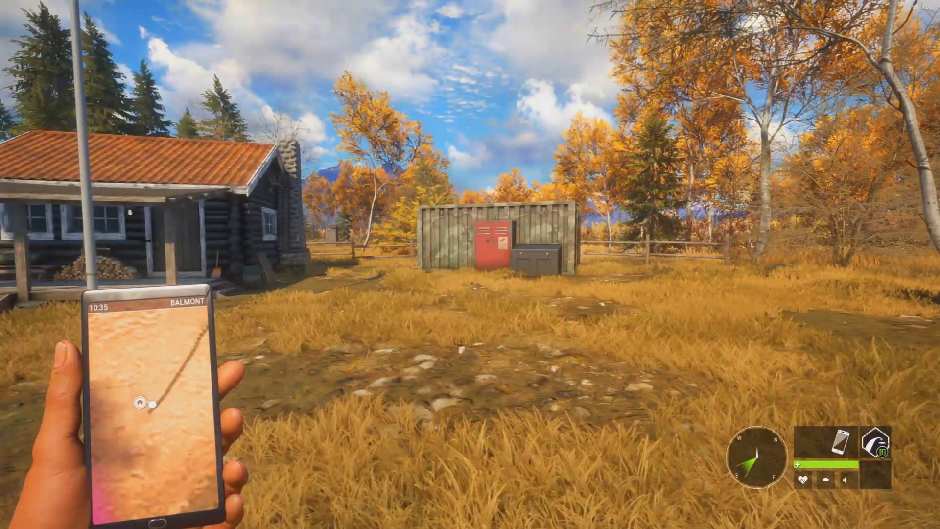
- Reopen the ReShade overlay and toggle the Cartoon effect on and off to compare the image, leaving it off
key("Home")
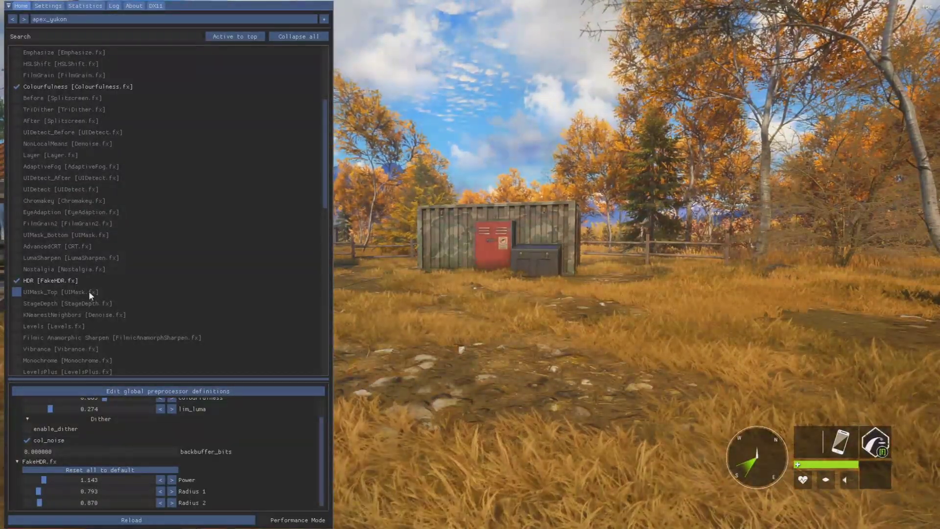
scroll(84, 284, "up", 5)
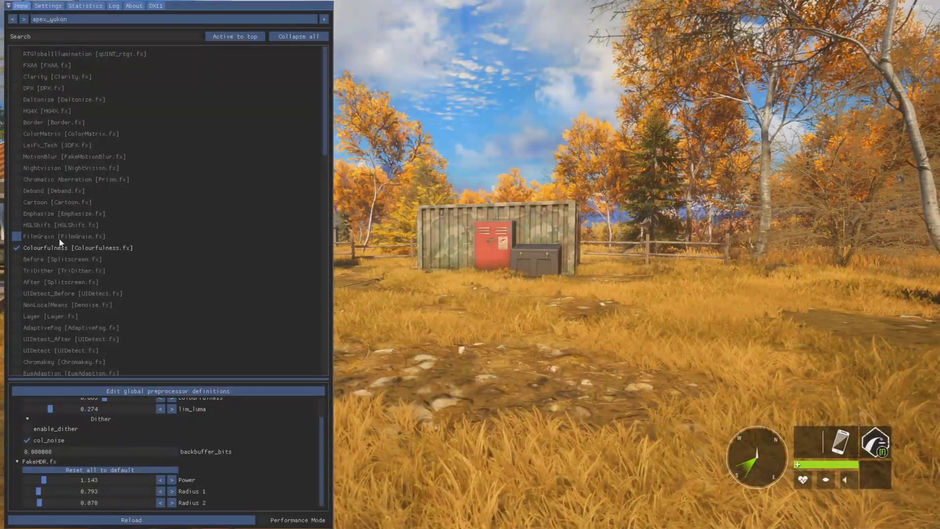
scroll(61, 242, "down", 1)
left_click(45, 167)
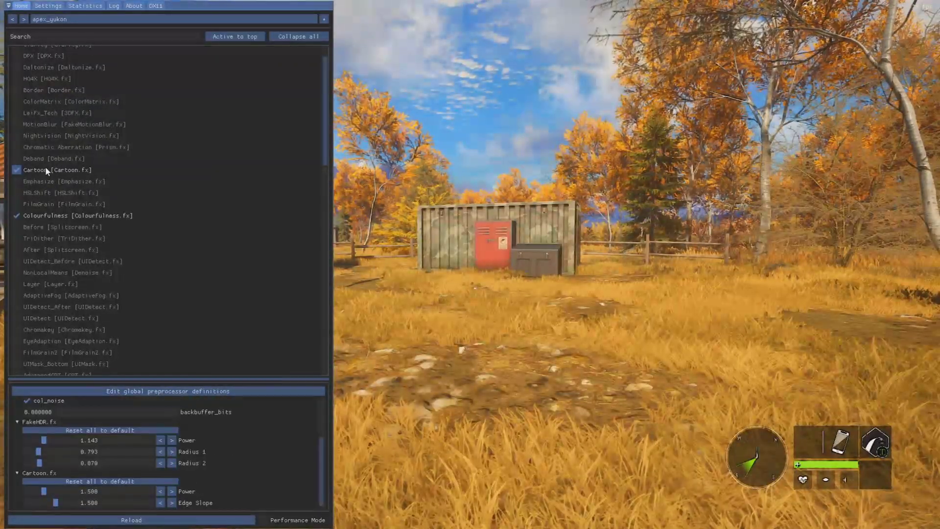
left_click(16, 170)
left_click(17, 170)
left_click(17, 169)
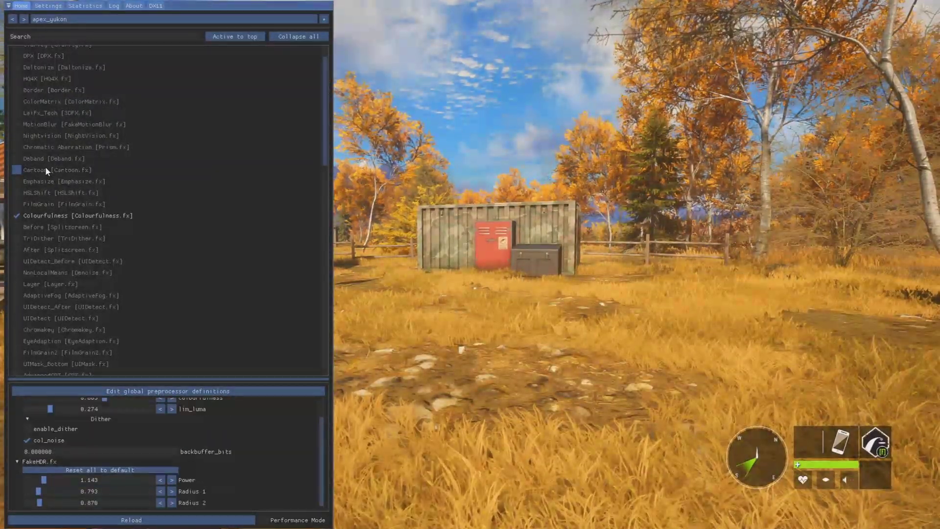
left_click(46, 170)
left_click(45, 166)
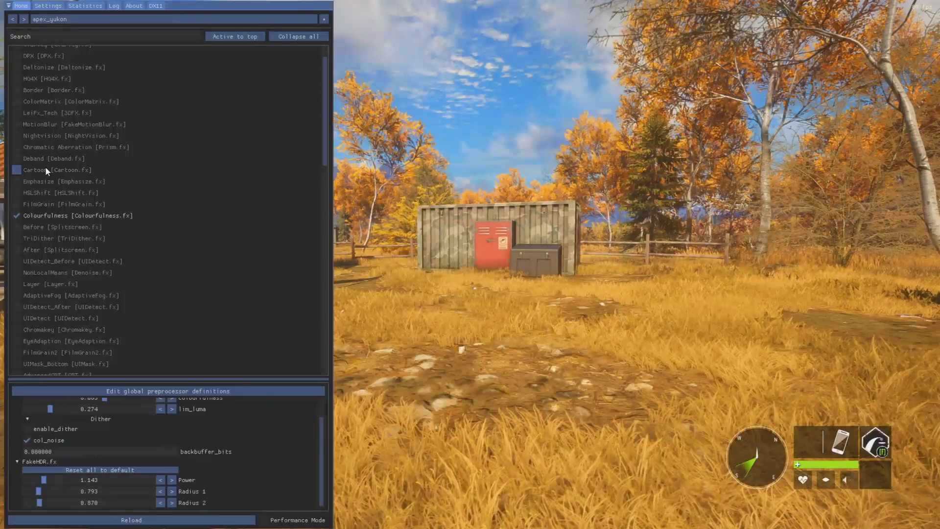
- Try the AdaptiveFog effect, switch it off again and enable the Nostalgia effect
left_click(62, 295)
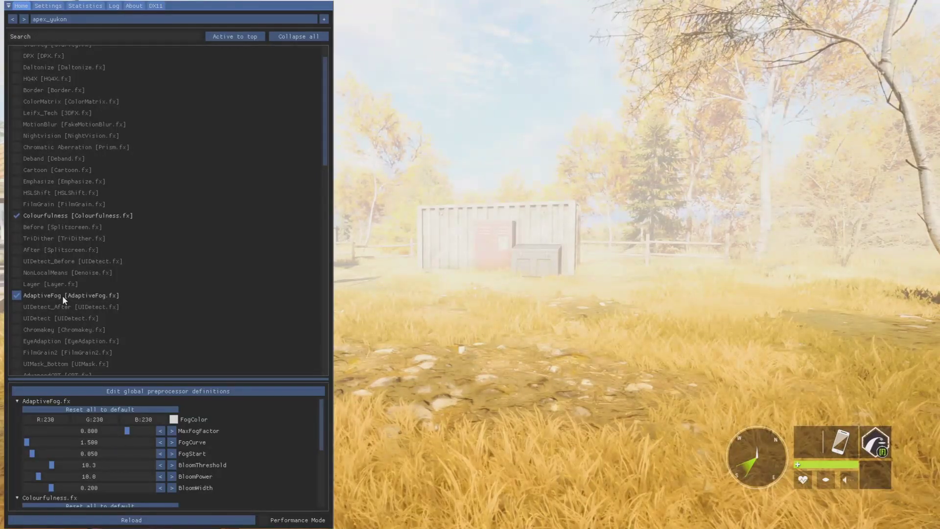
left_click(63, 296)
scroll(74, 296, "down", 2)
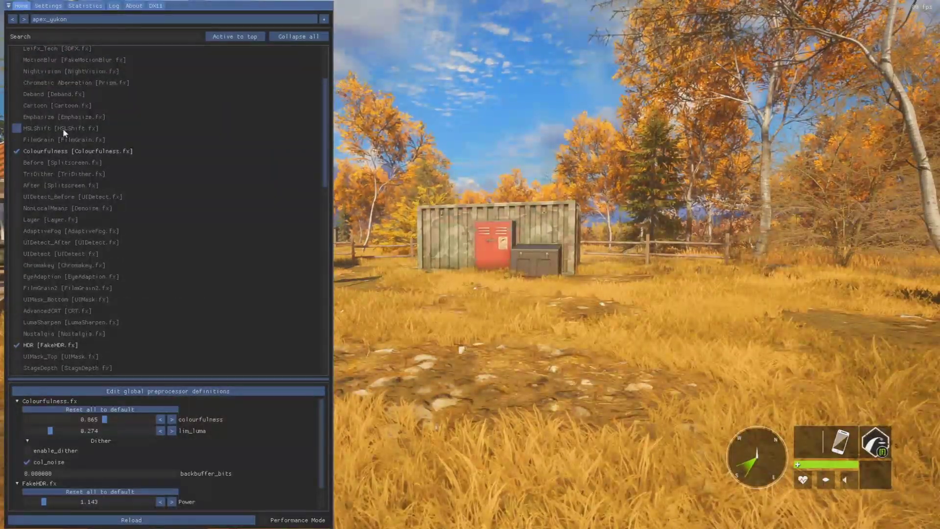
left_click(89, 336)
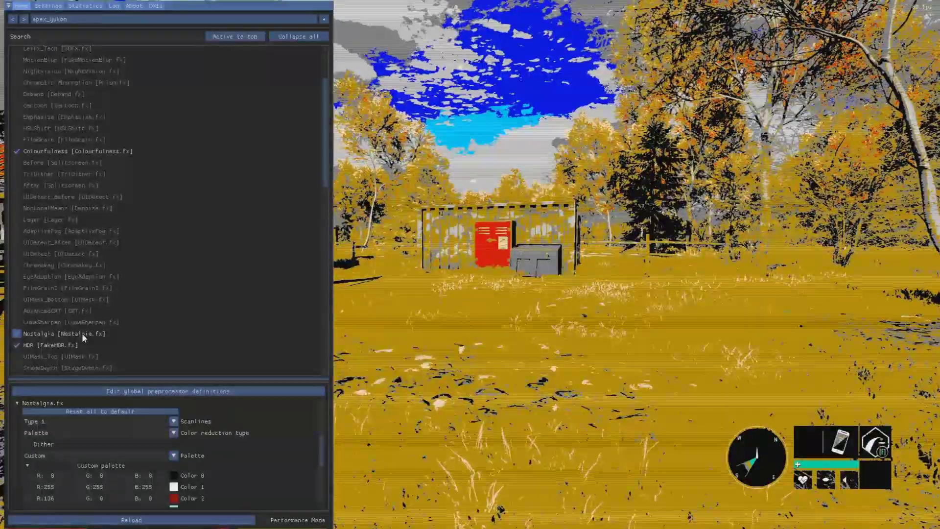
- Switch off the Nostalgia effect and try the SurfaceBlur effect, switching it off again as well
left_click(81, 333)
scroll(80, 331, "down", 3)
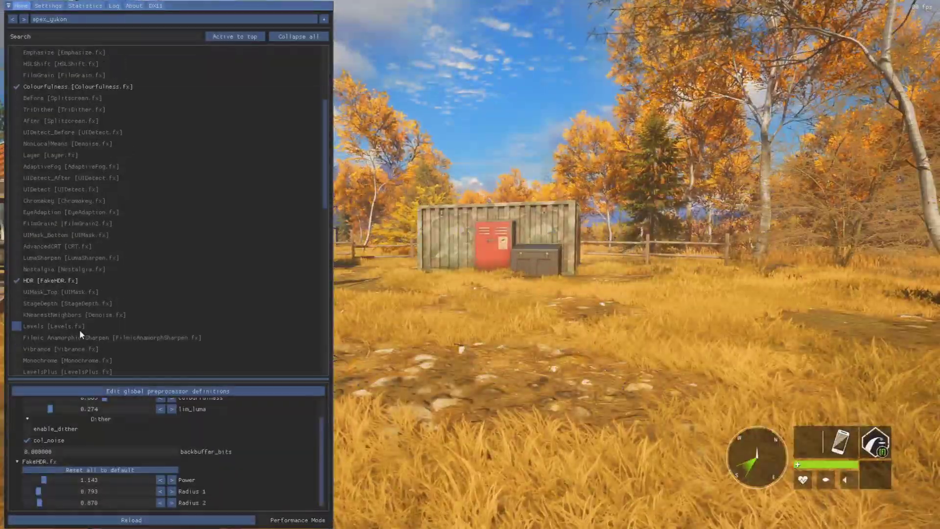
left_click(60, 338)
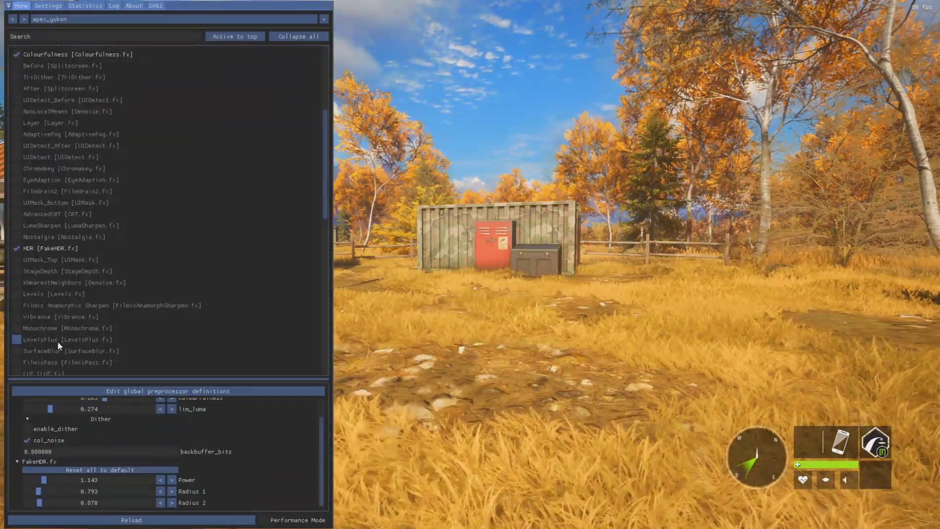
scroll(57, 341, "down", 1)
left_click(56, 318)
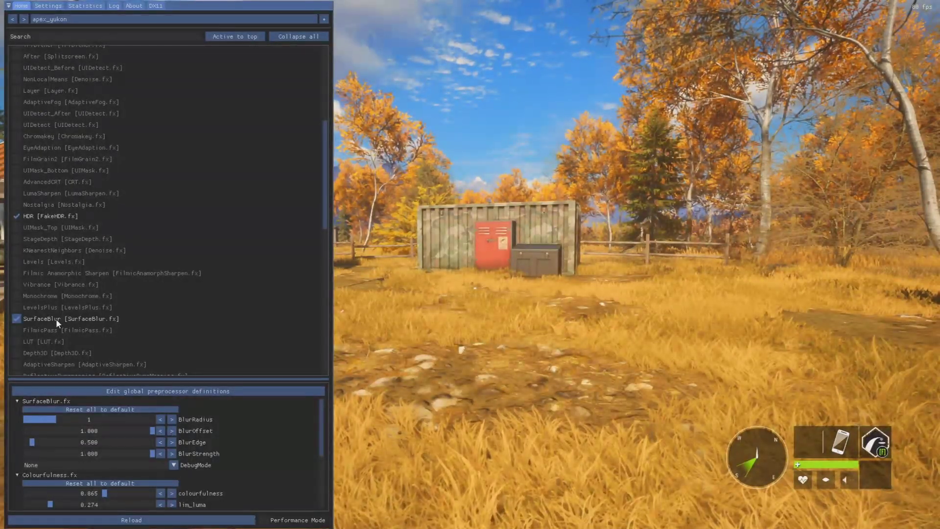
left_click(56, 319)
- Try the MartyMcFlyDOF depth-of-field effect near the end of the effects list and switch it off again
scroll(54, 316, "down", 6)
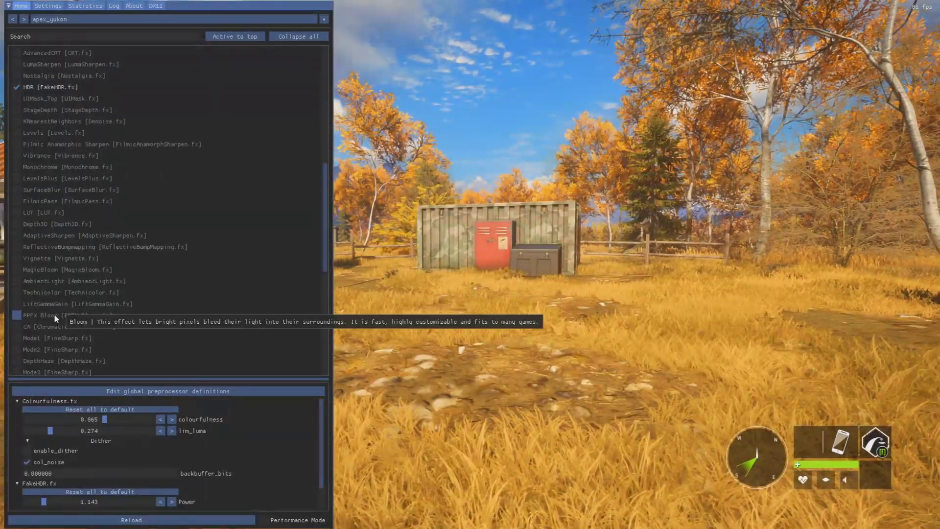
scroll(57, 331, "down", 3)
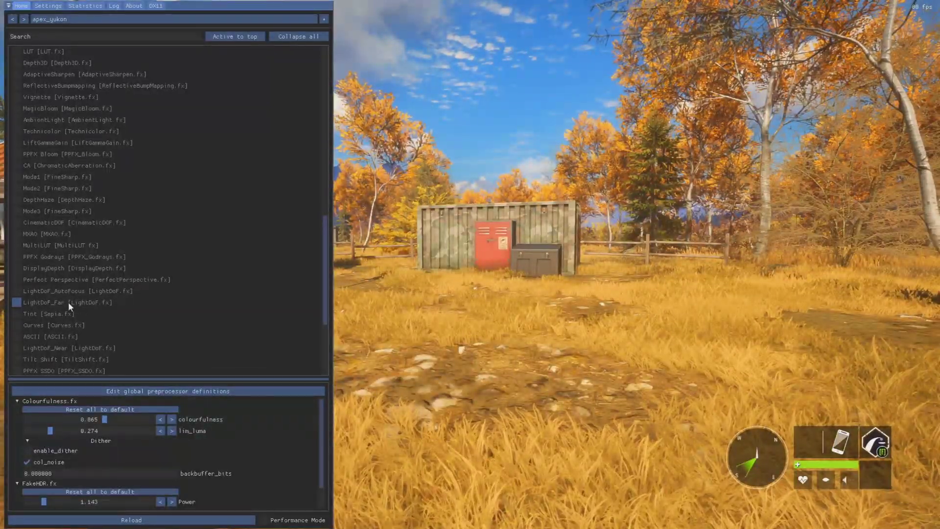
scroll(115, 316, "down", 3)
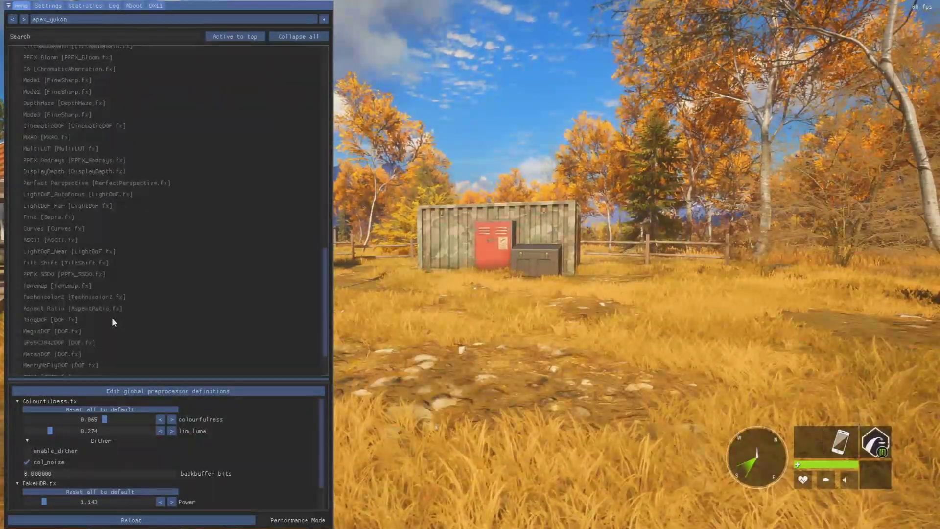
scroll(113, 320, "down", 2)
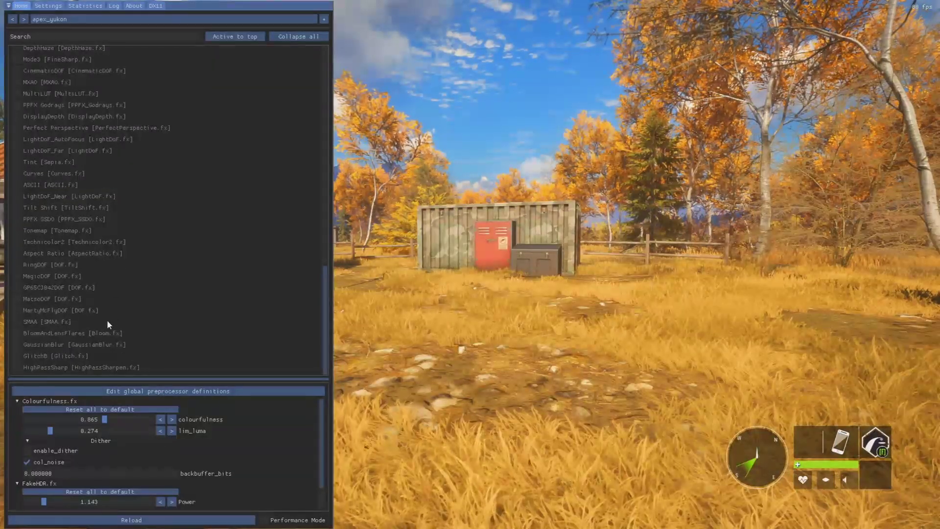
left_click(76, 310)
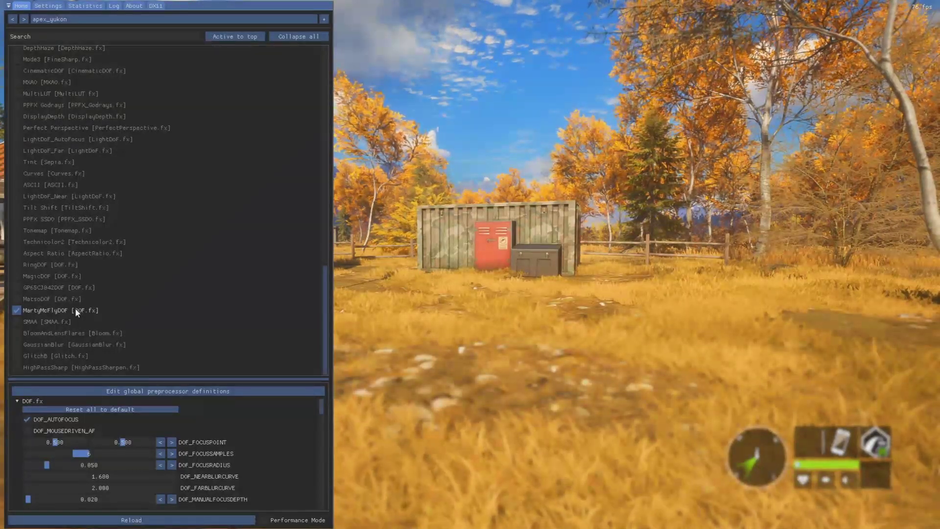
left_click(75, 307)
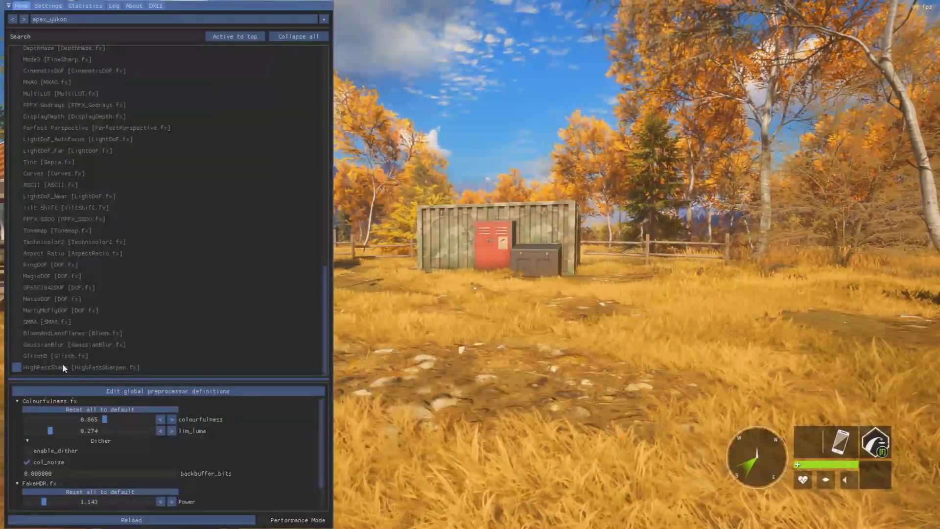
- Return to the start of the effects list and close the ReShade overlay
scroll(56, 352, "up", 2)
scroll(56, 352, "up", 5)
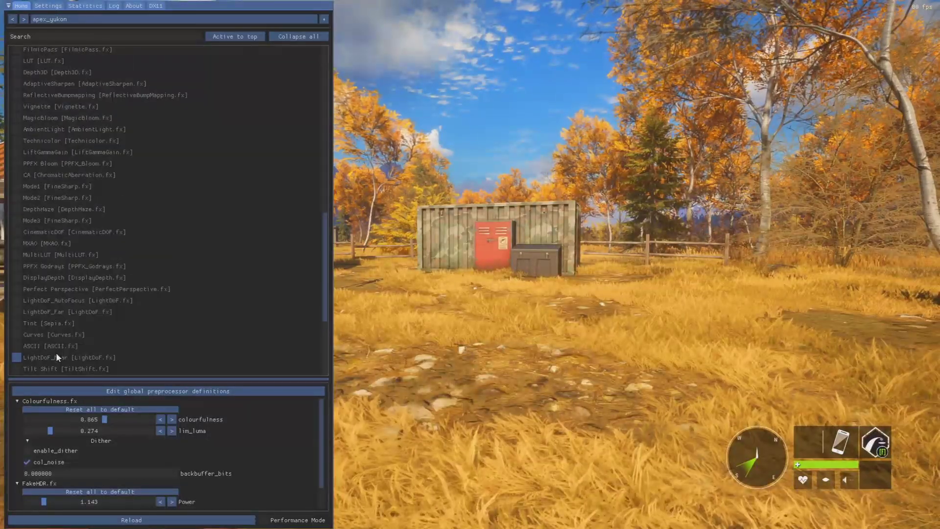
scroll(56, 352, "up", 5)
scroll(55, 352, "up", 2)
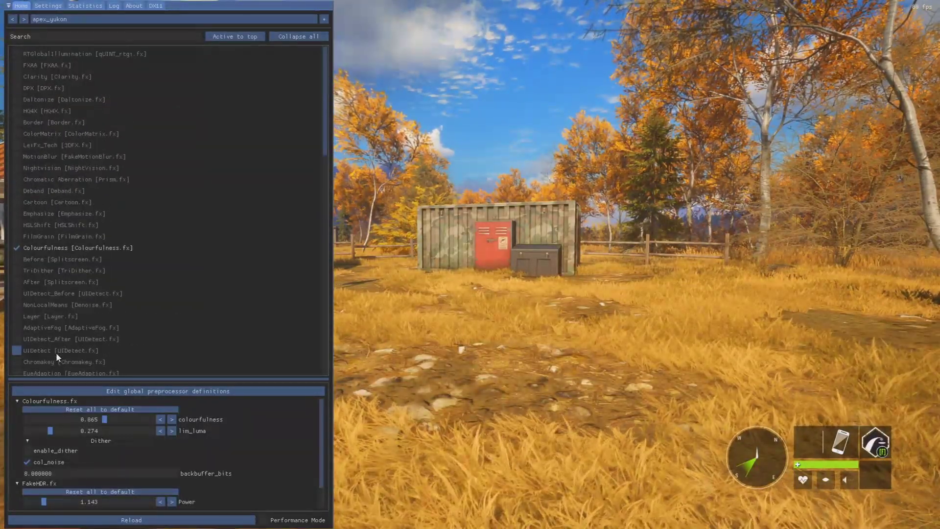
key("Home")
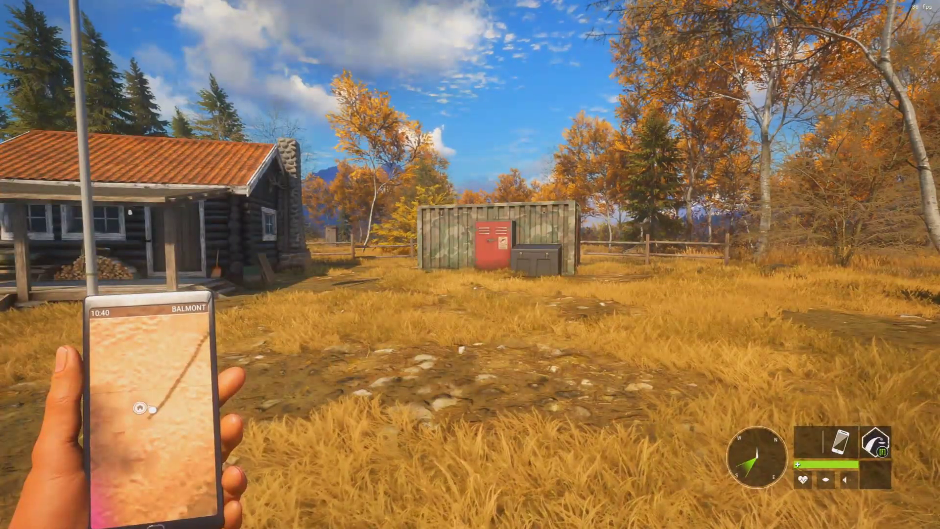
- Walk around the outpost between the container and the log cabin to examine the game image with the active effects
mouse_move(470, 264)
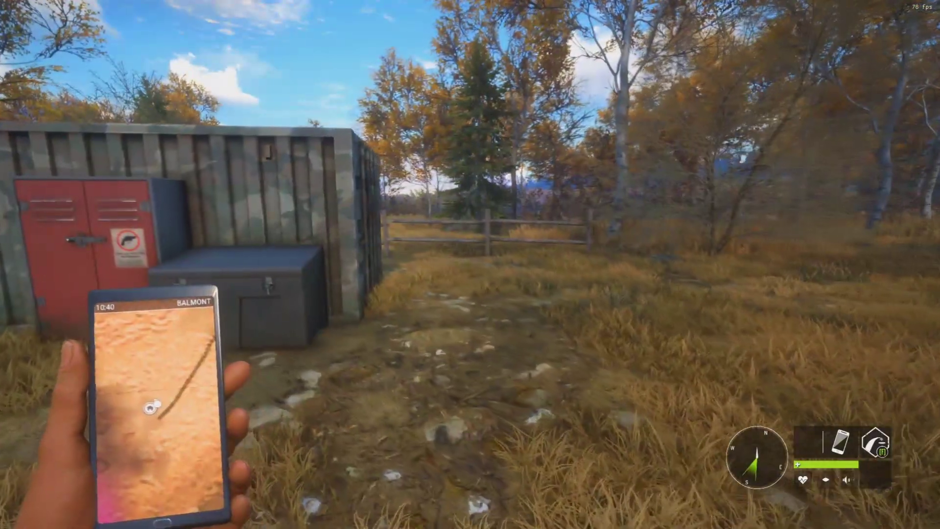
key("w")
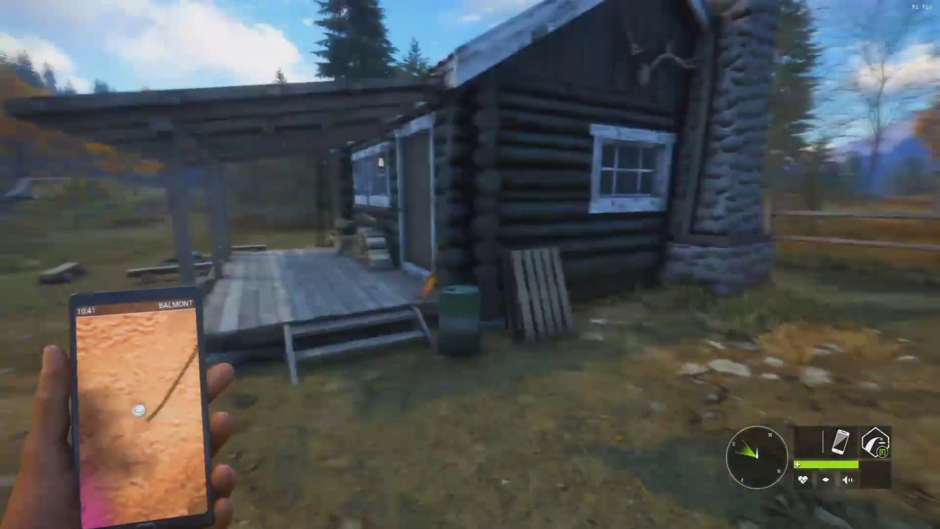
key("w")
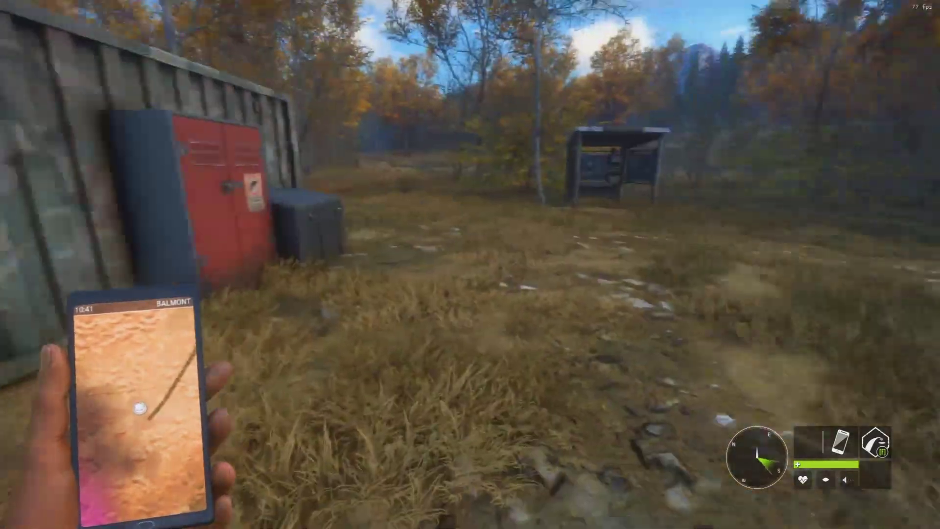
key("w")
key("w")
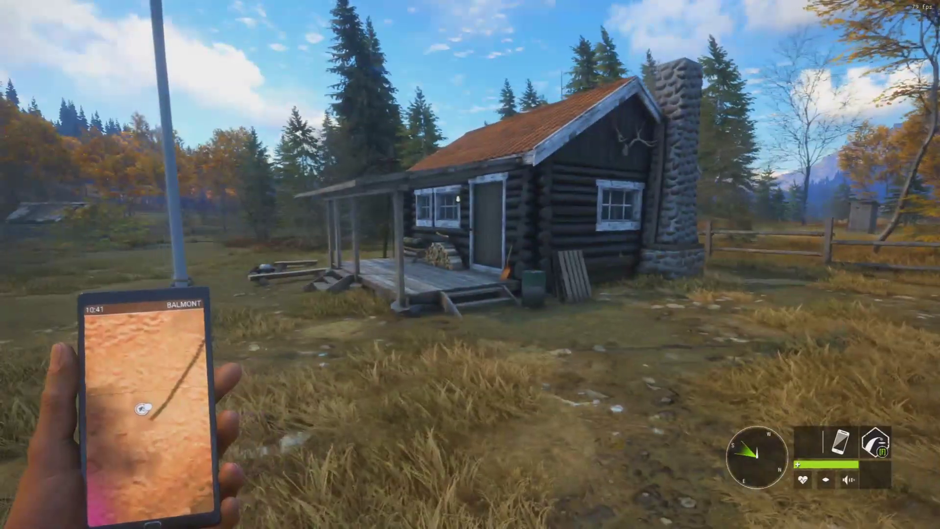
- View the reserve map around Balmont and the Lake District at different zoom levels, and return to the game
key("m")
scroll(498, 329, "down", 3)
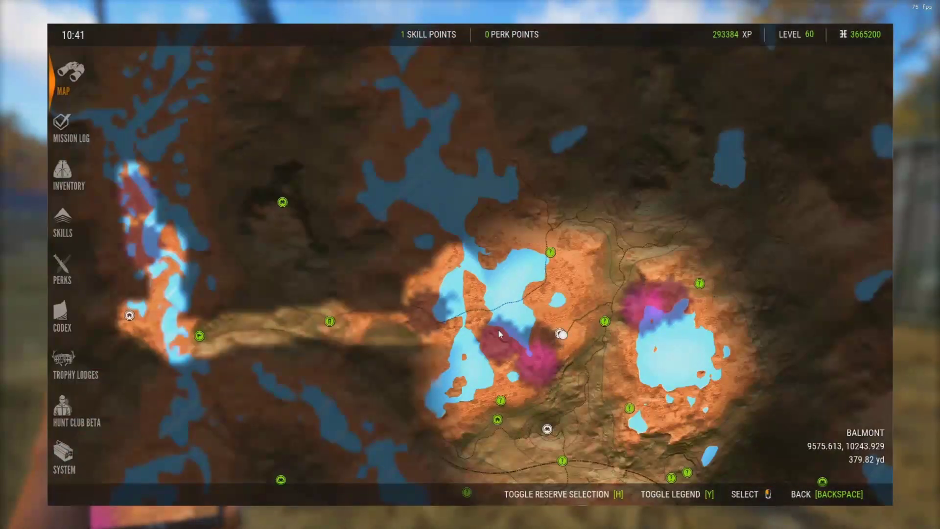
scroll(498, 330, "up", 2)
scroll(375, 342, "down", 2)
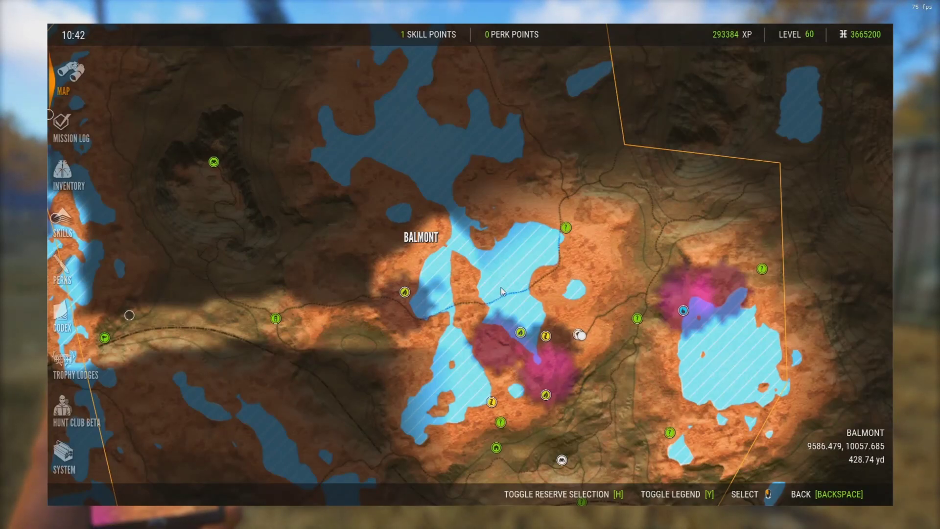
scroll(501, 287, "down", 3)
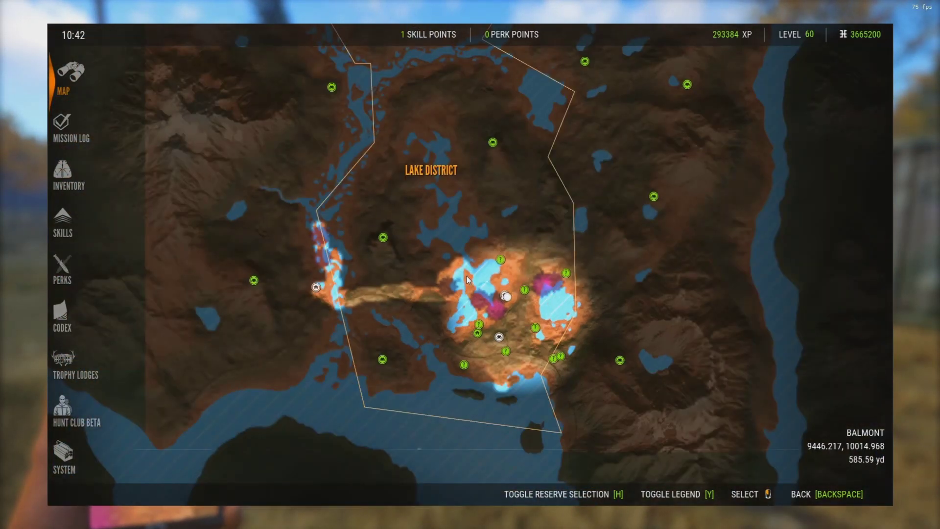
key("BackSpace")
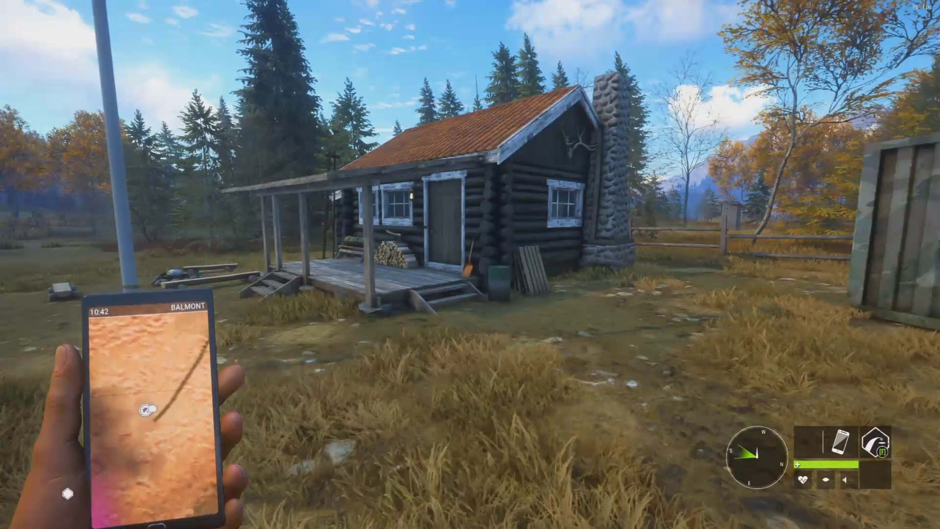